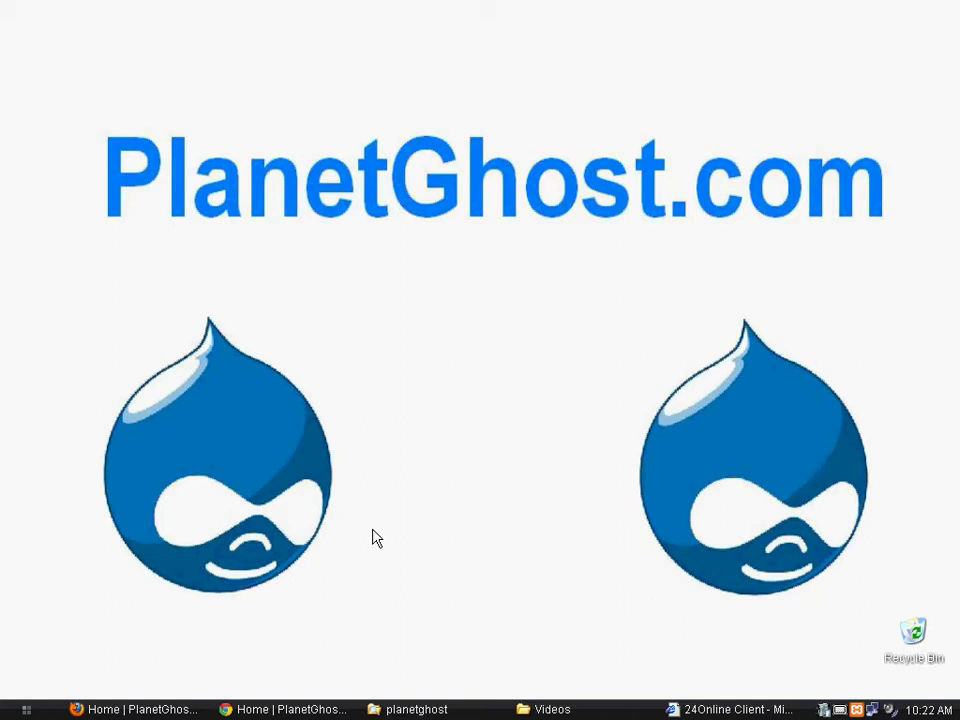
- Bring Firefox, with the admin logged in to the PlanetGhost.com home page, to the front
click(257, 710)
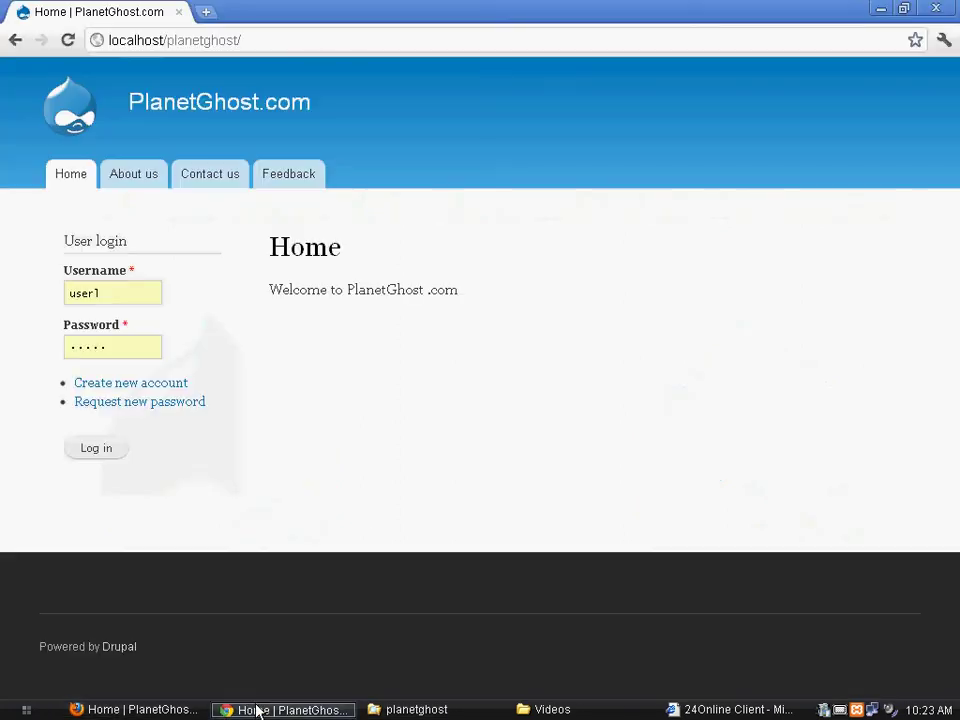
click(118, 710)
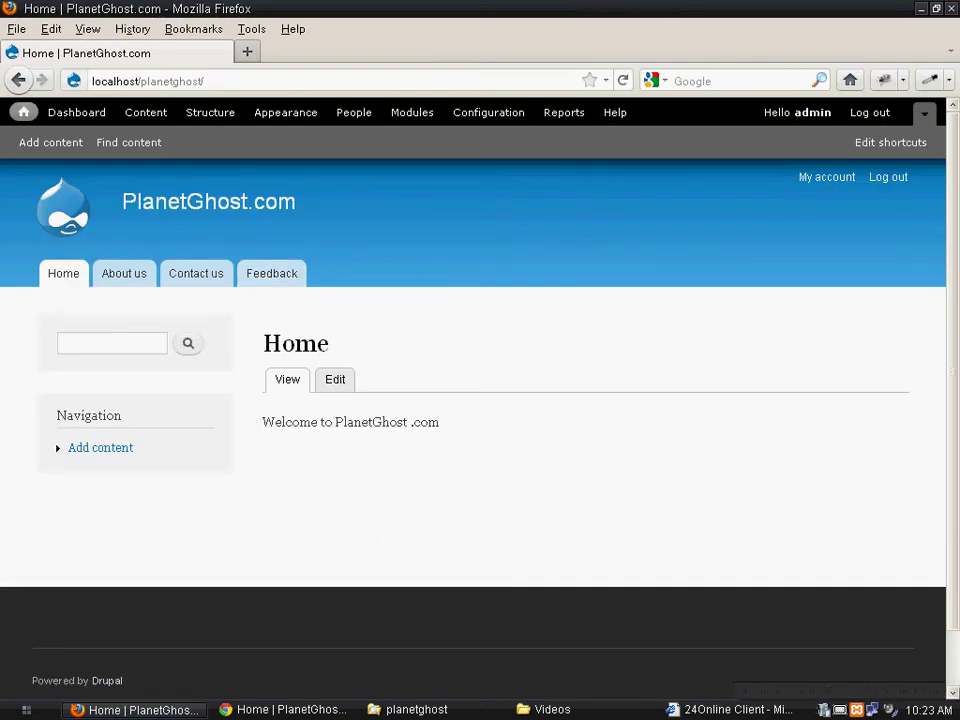
- Go to Structure > Views and start a new view with '+ Add new view'
click(841, 711)
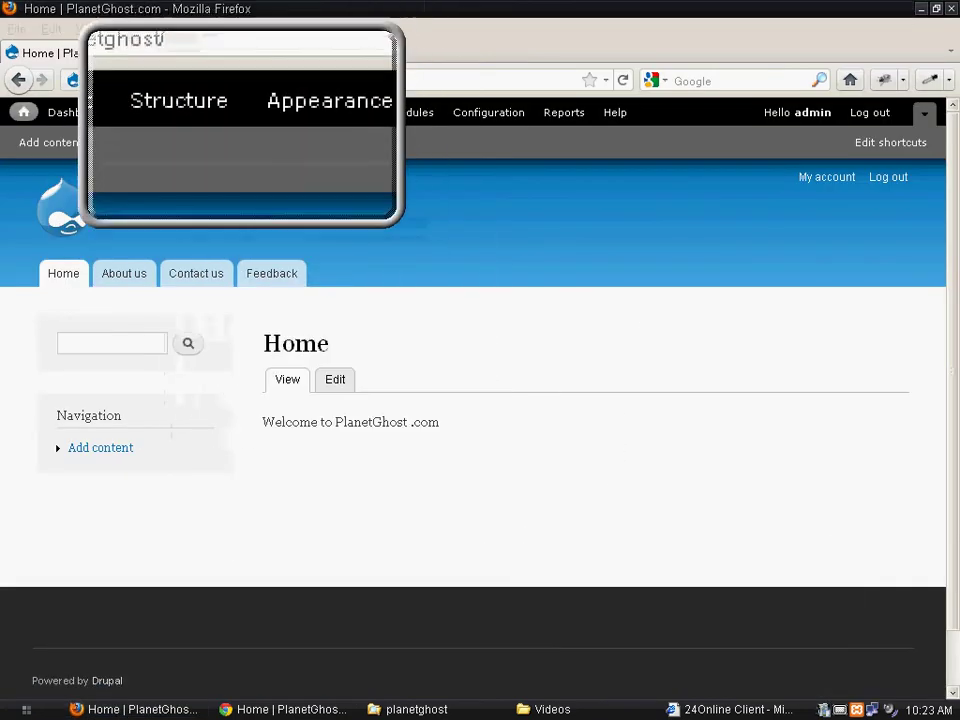
click(212, 118)
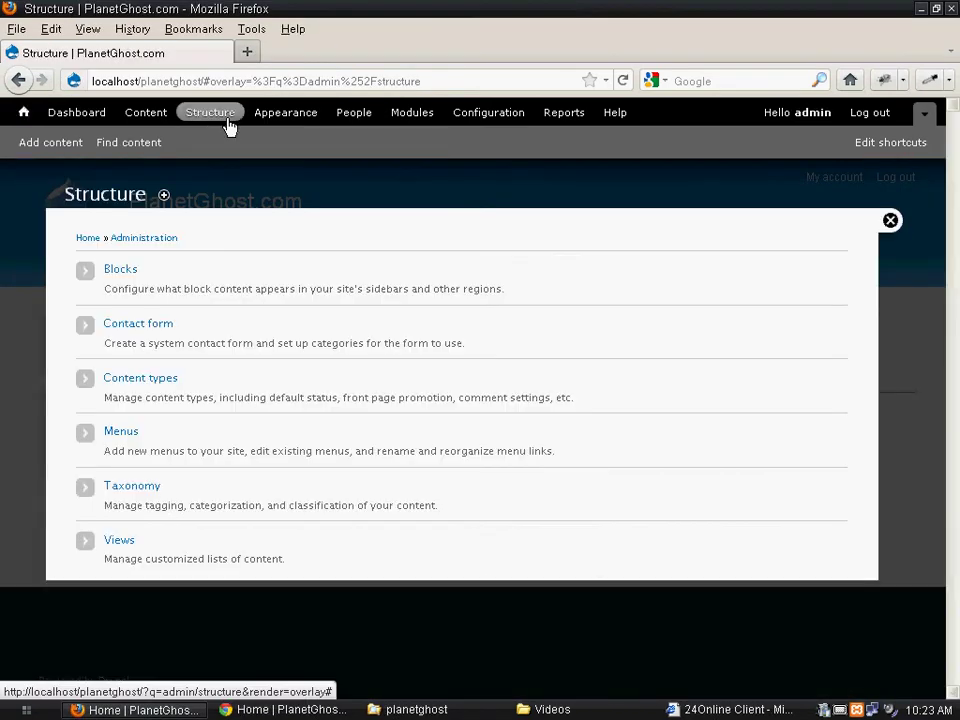
click(110, 547)
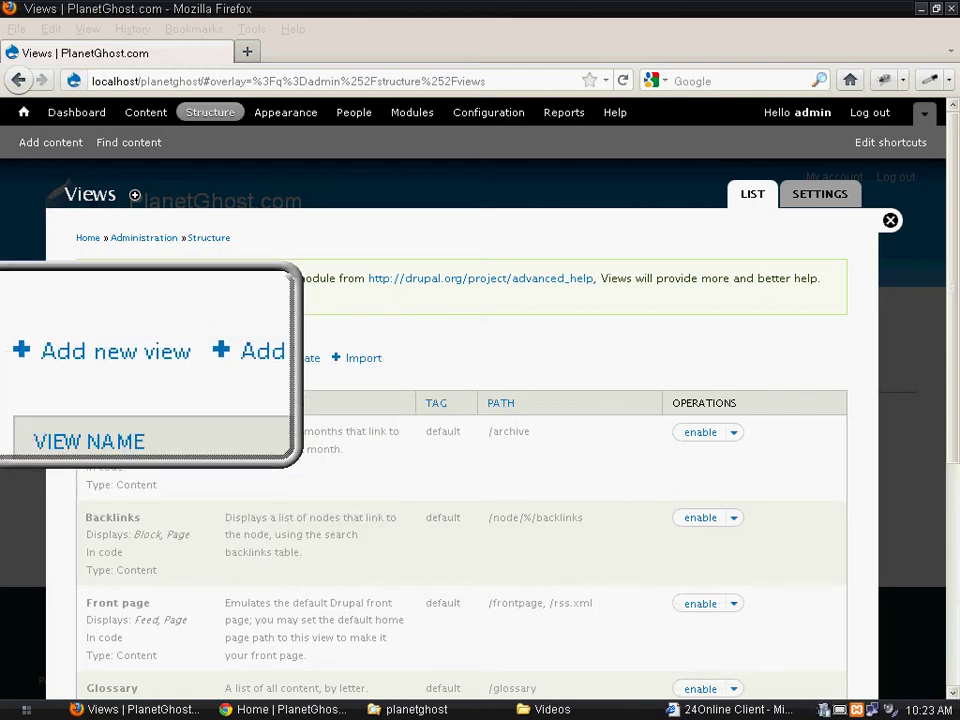
click(140, 368)
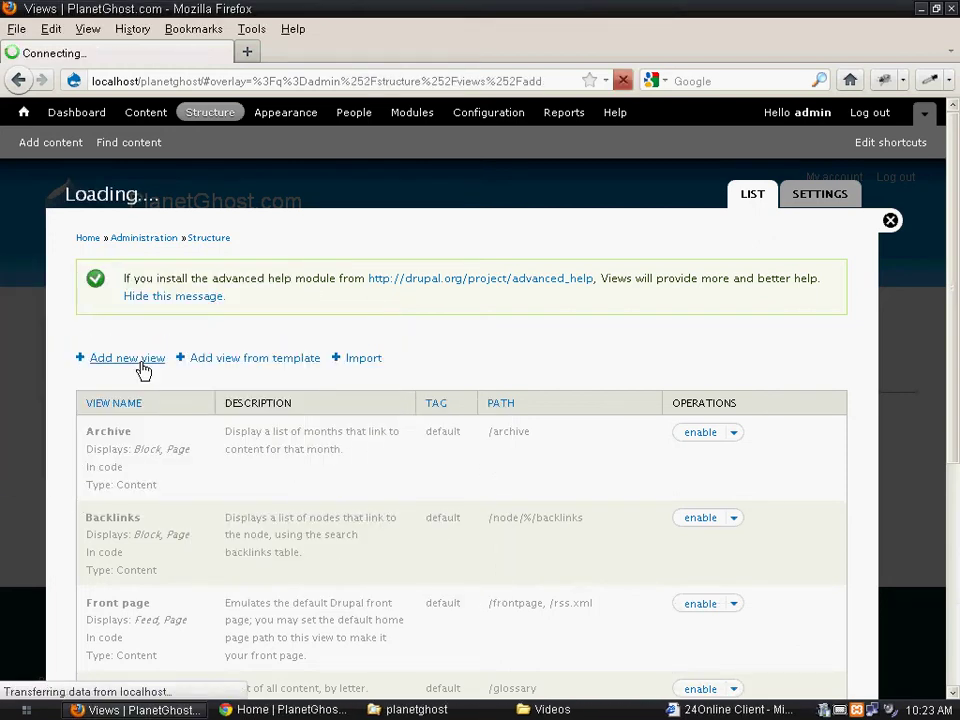
- Name the view 'List Articles' and show Article content sorted Newest first
click(156, 281)
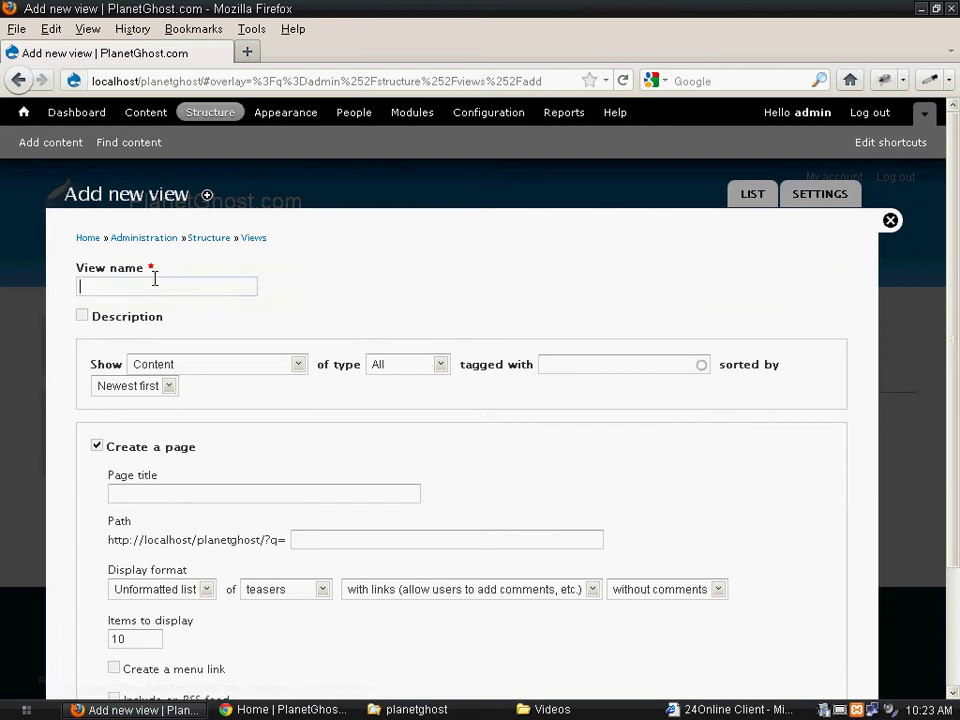
click(183, 307)
click(298, 366)
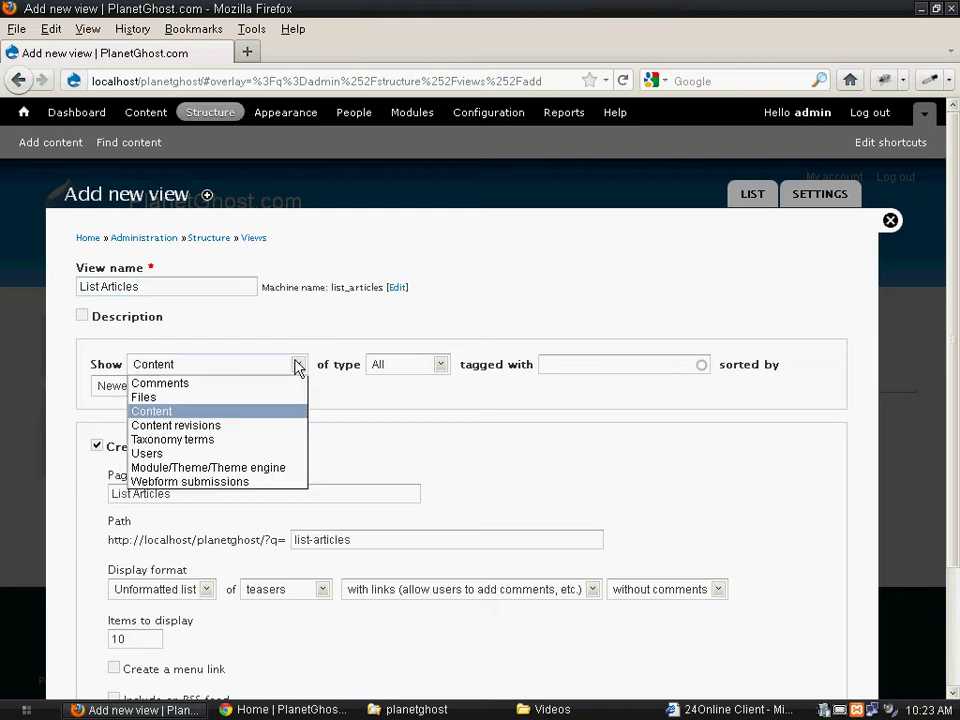
click(298, 366)
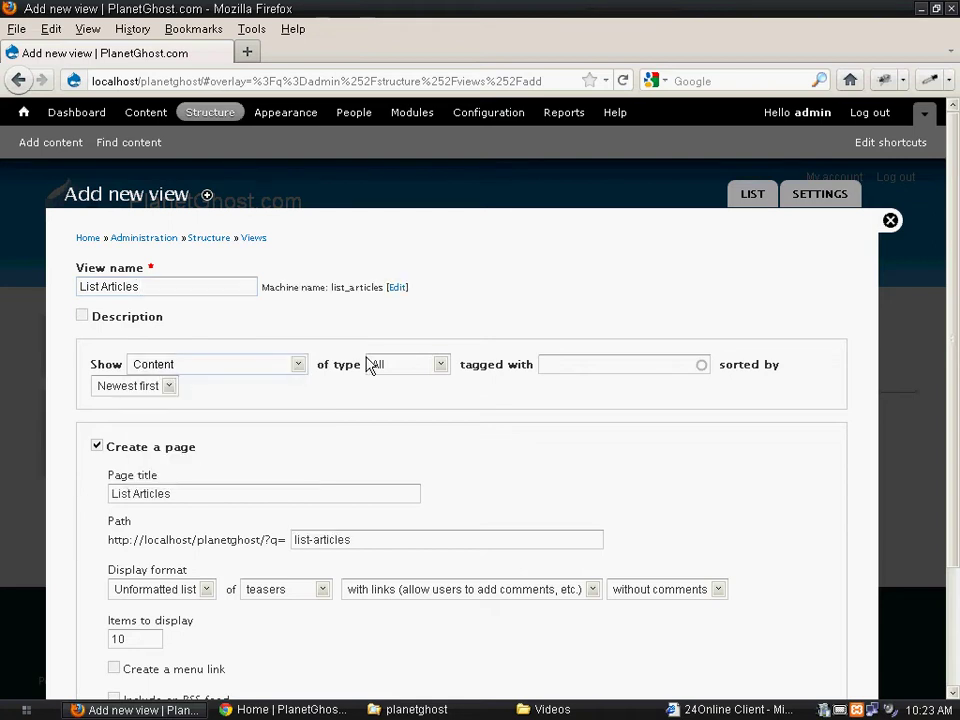
click(398, 366)
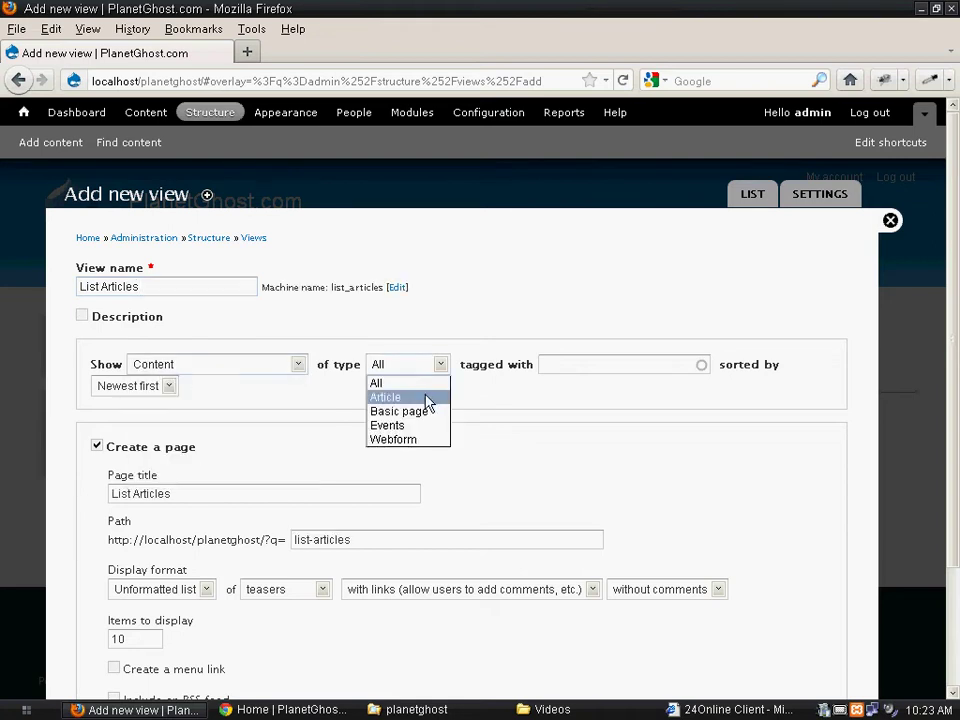
click(428, 399)
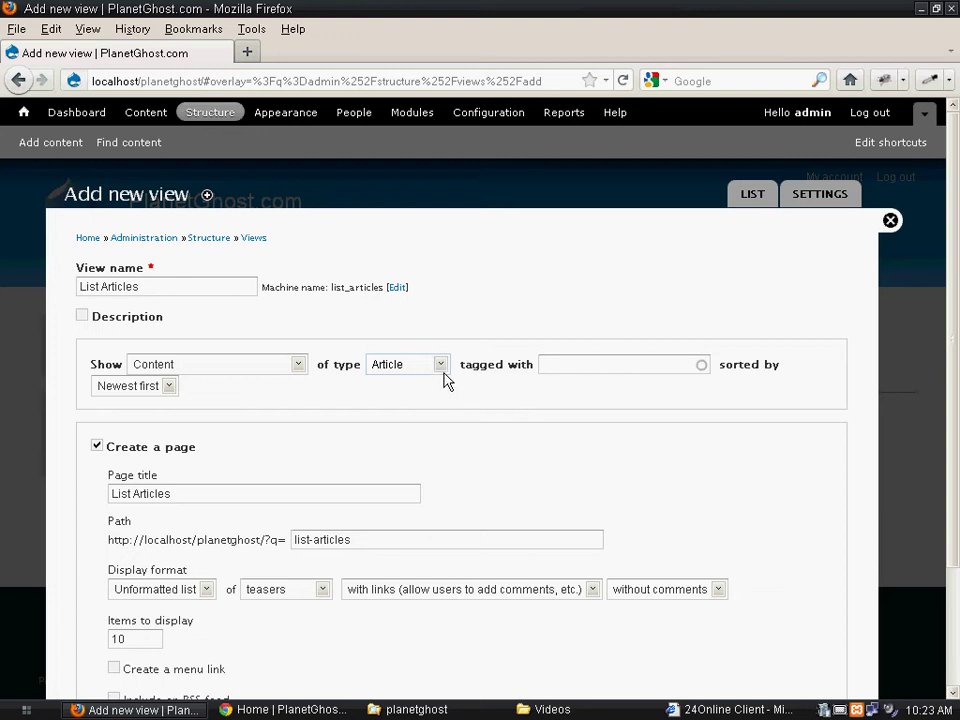
click(168, 388)
click(168, 388)
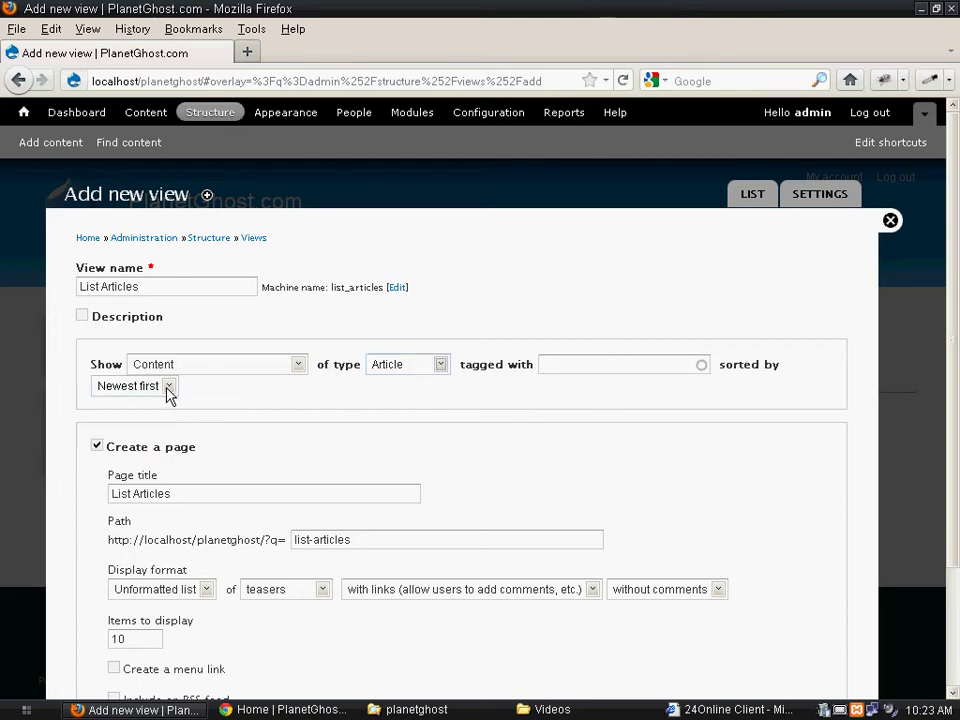
drag(180, 392, 212, 395)
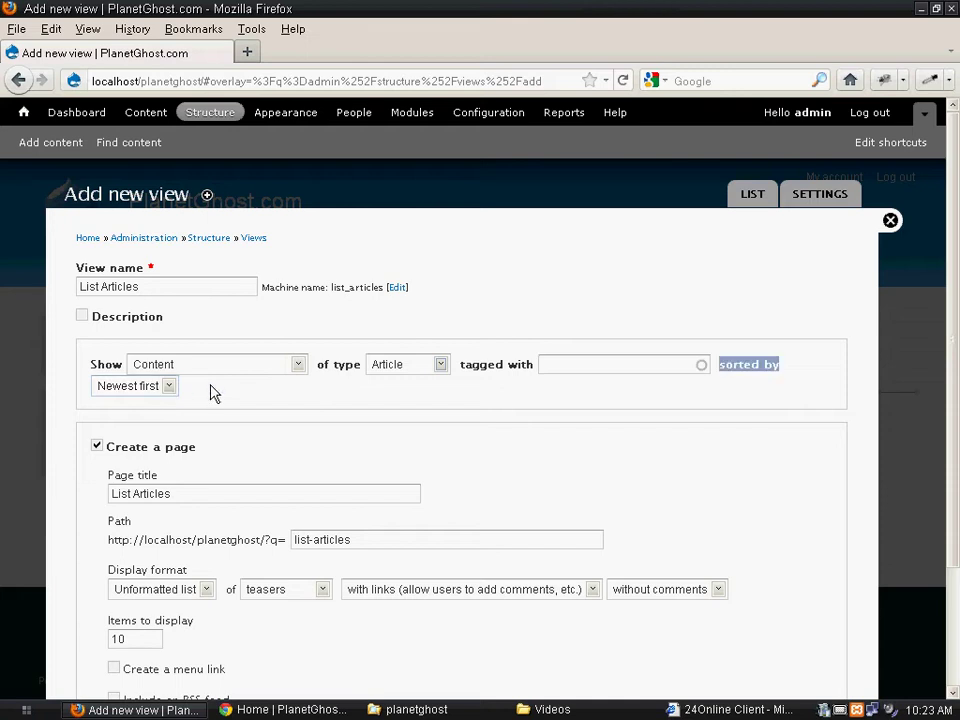
- Set the page title to 'Articles' and the page path to 'articles'
double_click(129, 492)
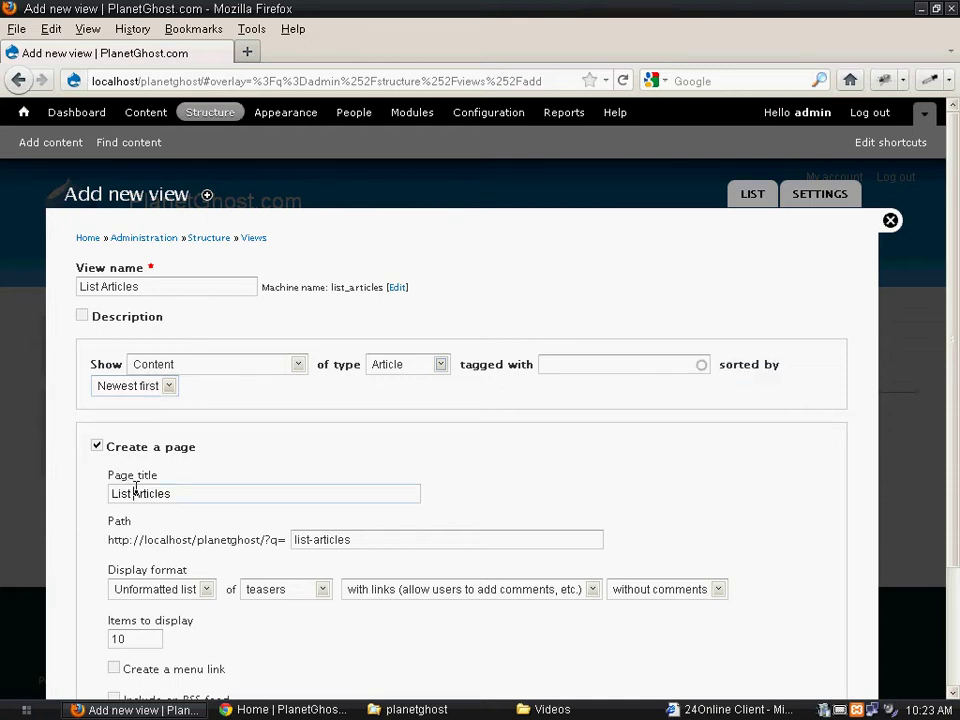
key(BackSpace)
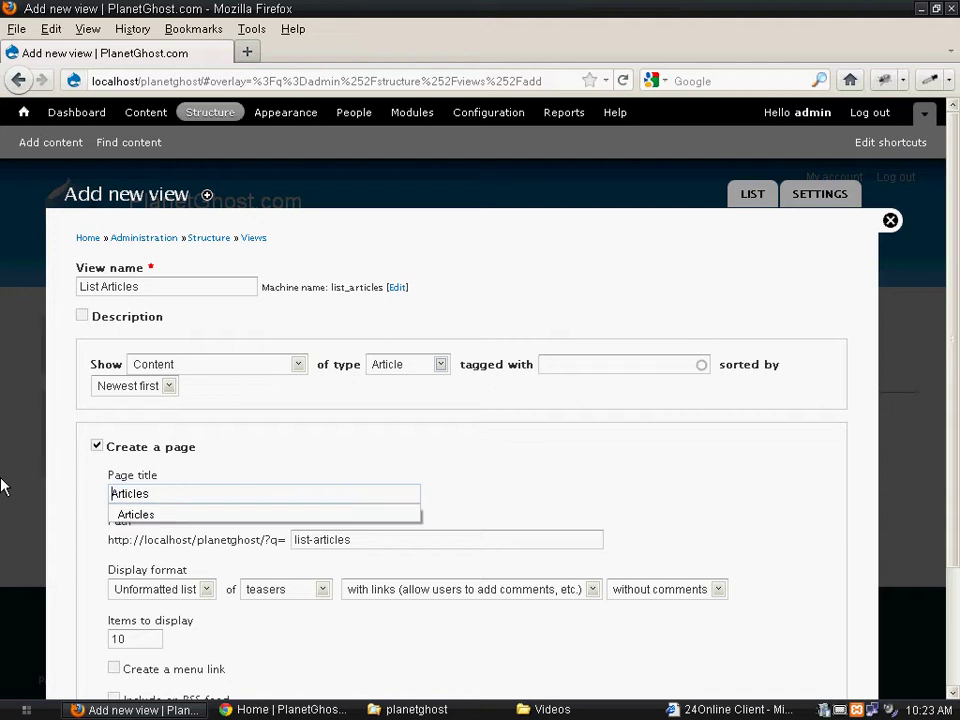
click(258, 416)
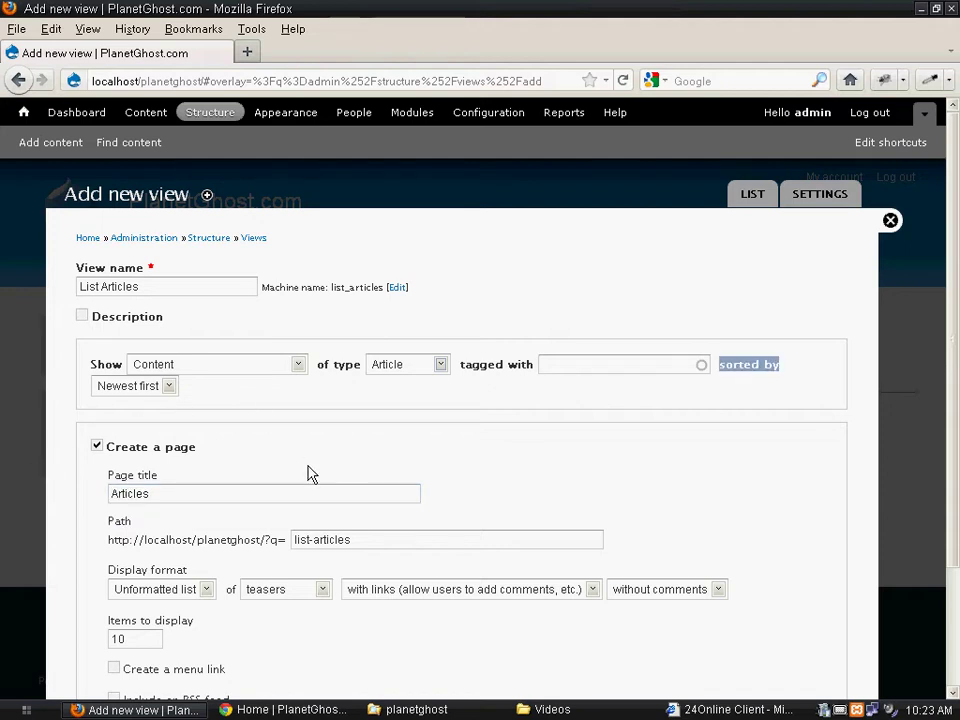
double_click(314, 540)
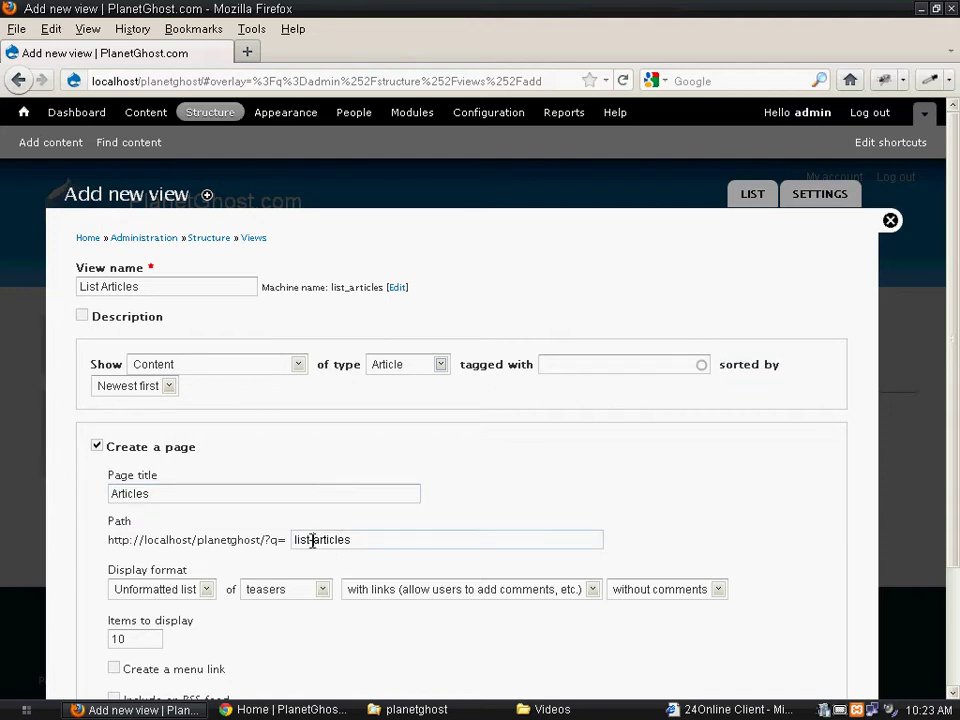
key(BackSpace)
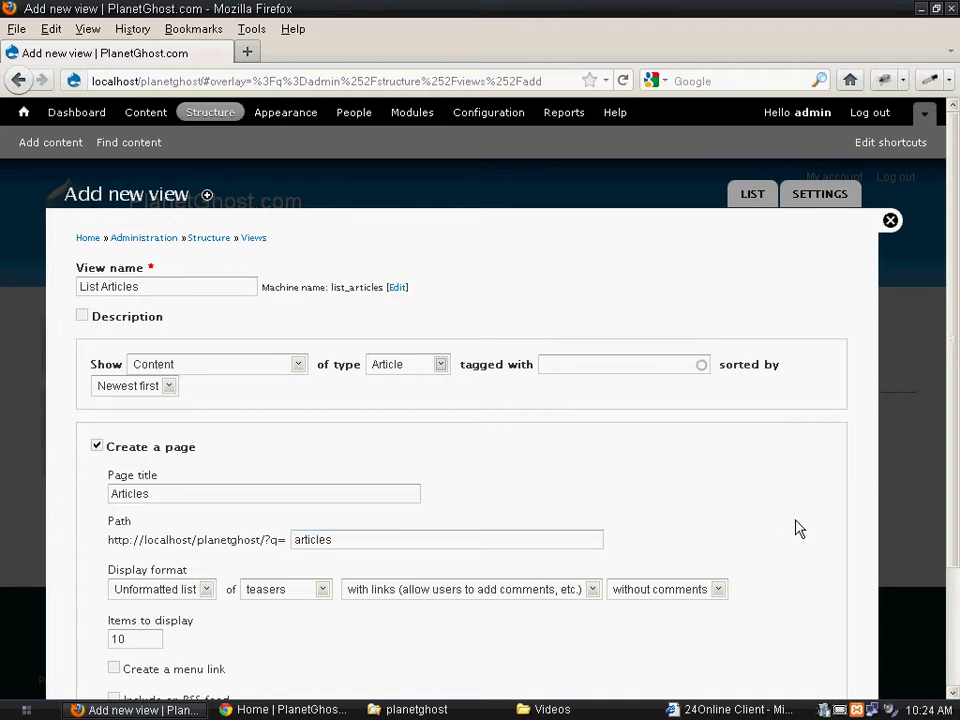
scroll(800, 532, down, 3)
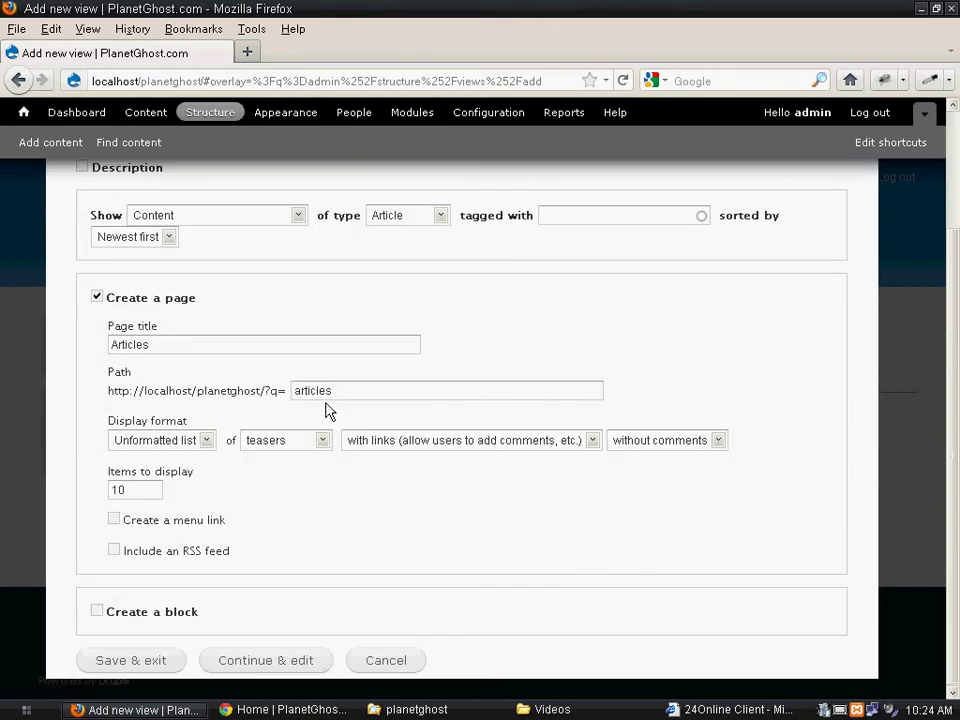
- Add a Main menu link with text 'Articles' and Save & exit the view
click(840, 709)
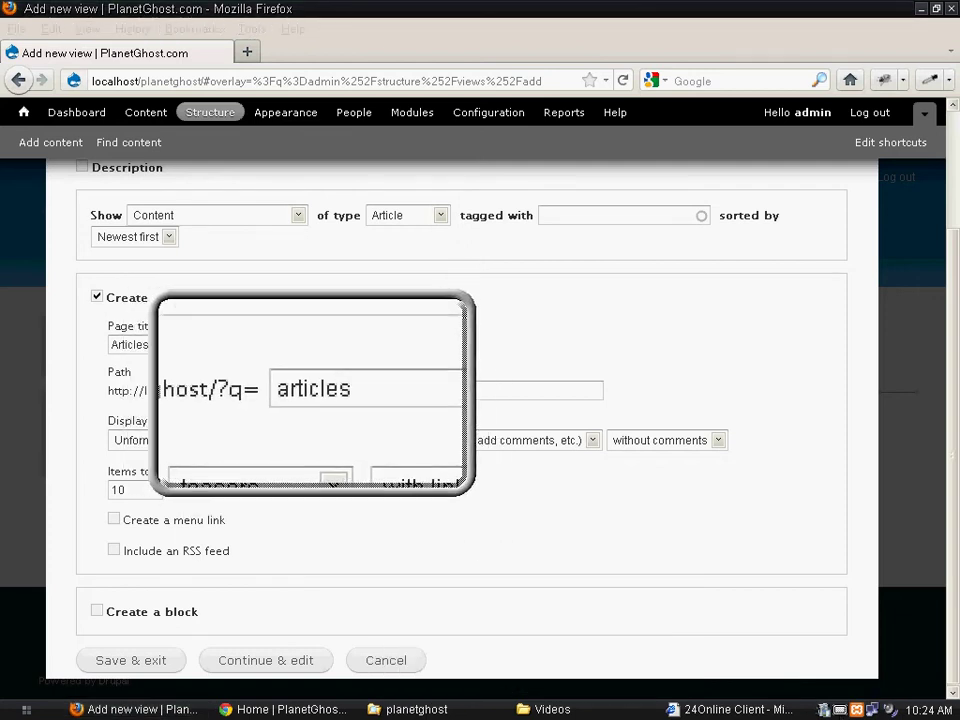
click(313, 390)
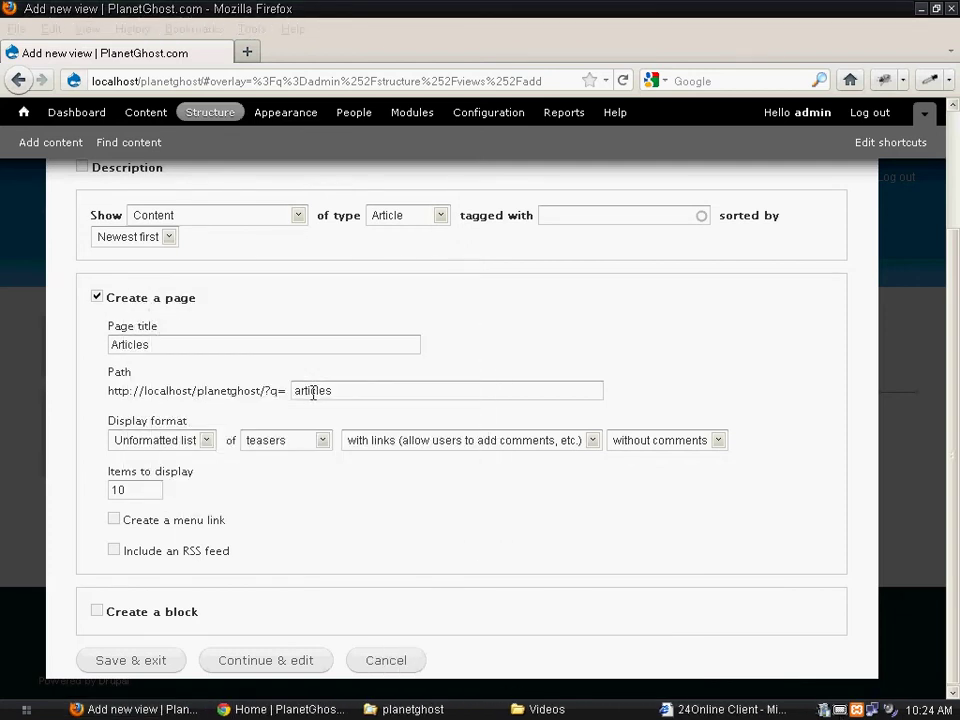
click(113, 521)
scroll(304, 535, down, 2)
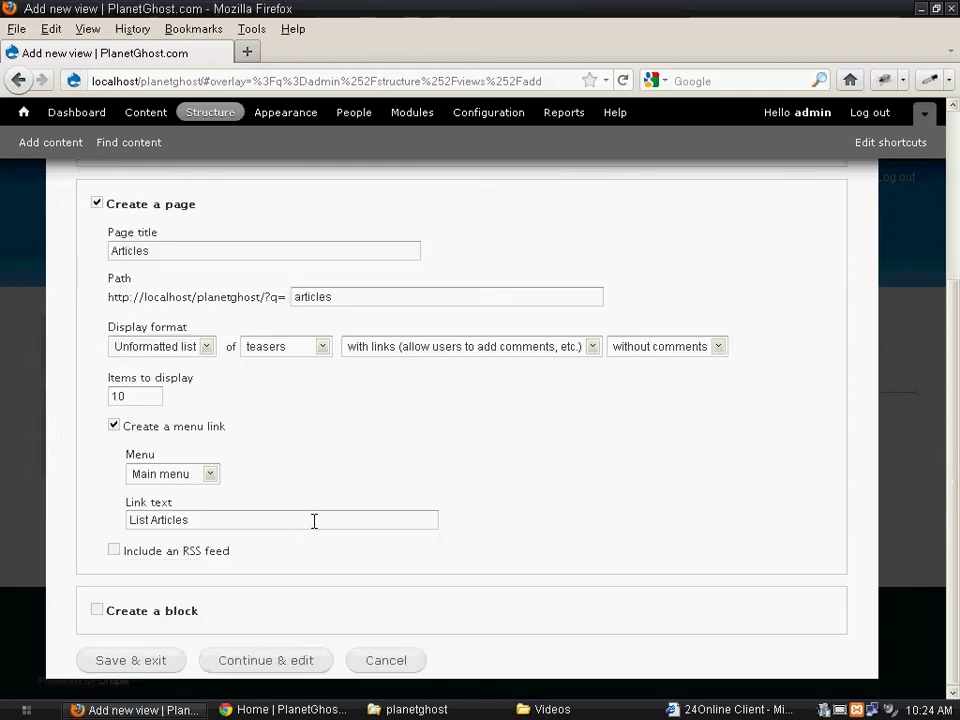
drag(151, 515, 71, 514)
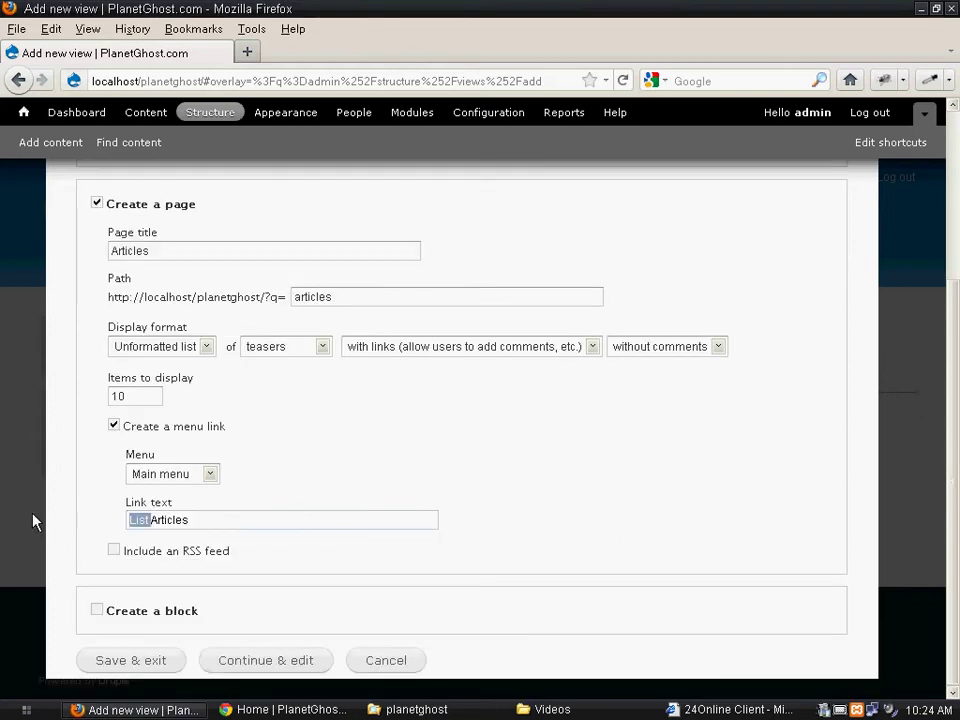
key(BackSpace)
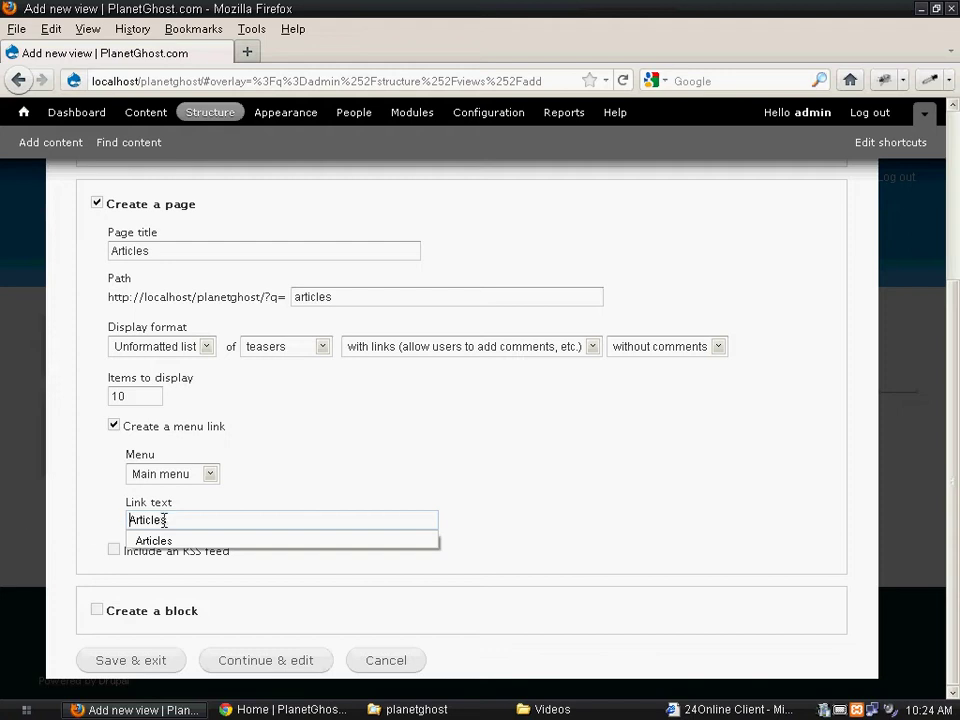
click(140, 541)
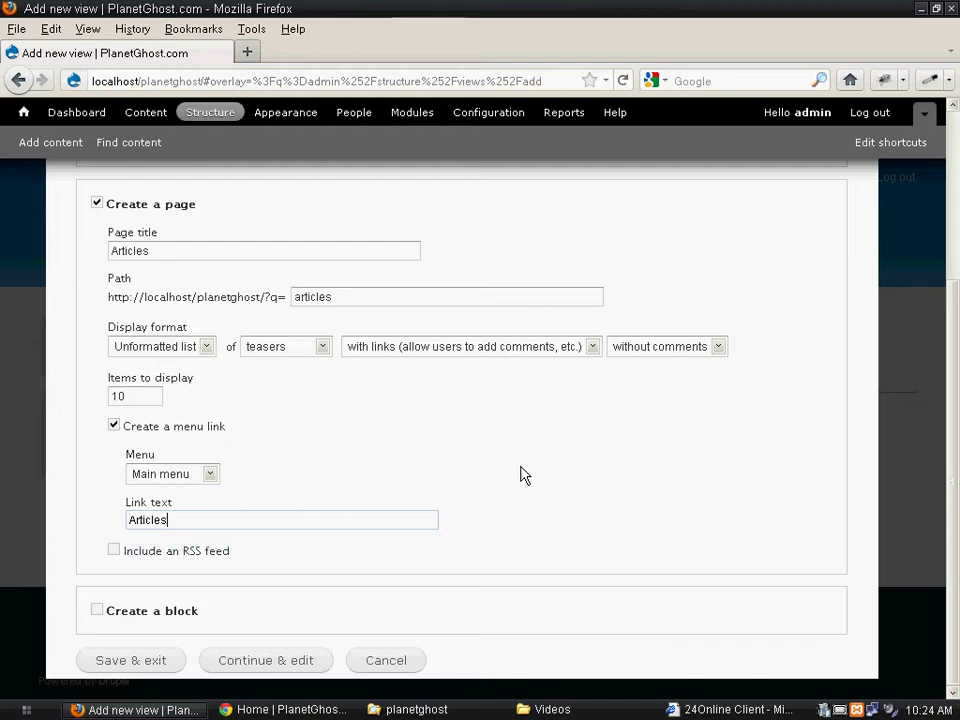
click(150, 668)
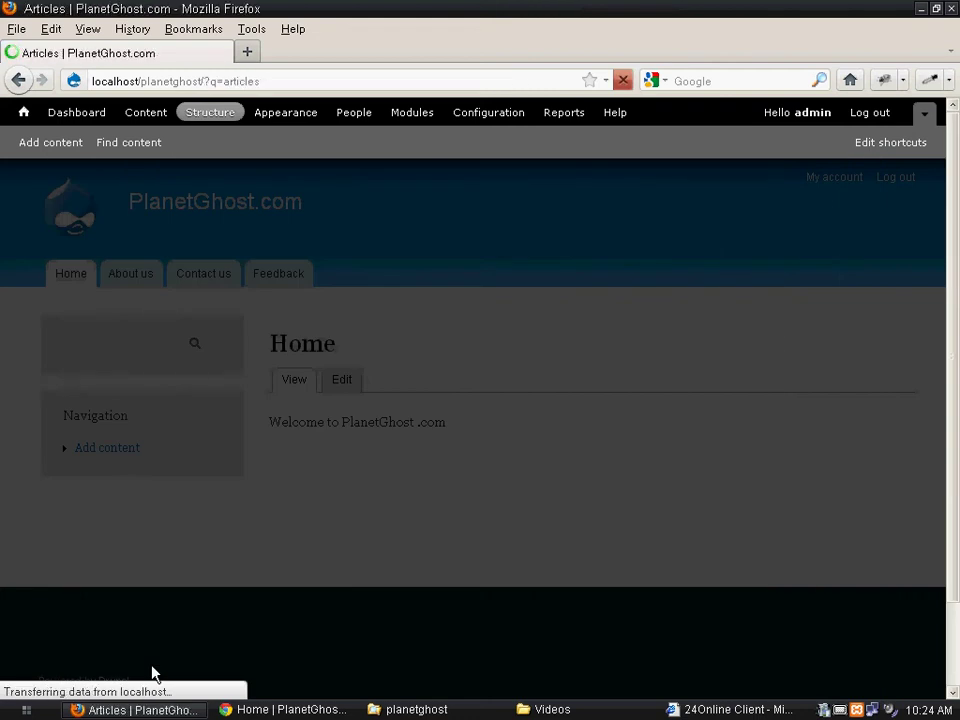
- Scroll through the Articles page to check the articles are listed newest first
scroll(501, 543, down, 3)
scroll(501, 543, down, 5)
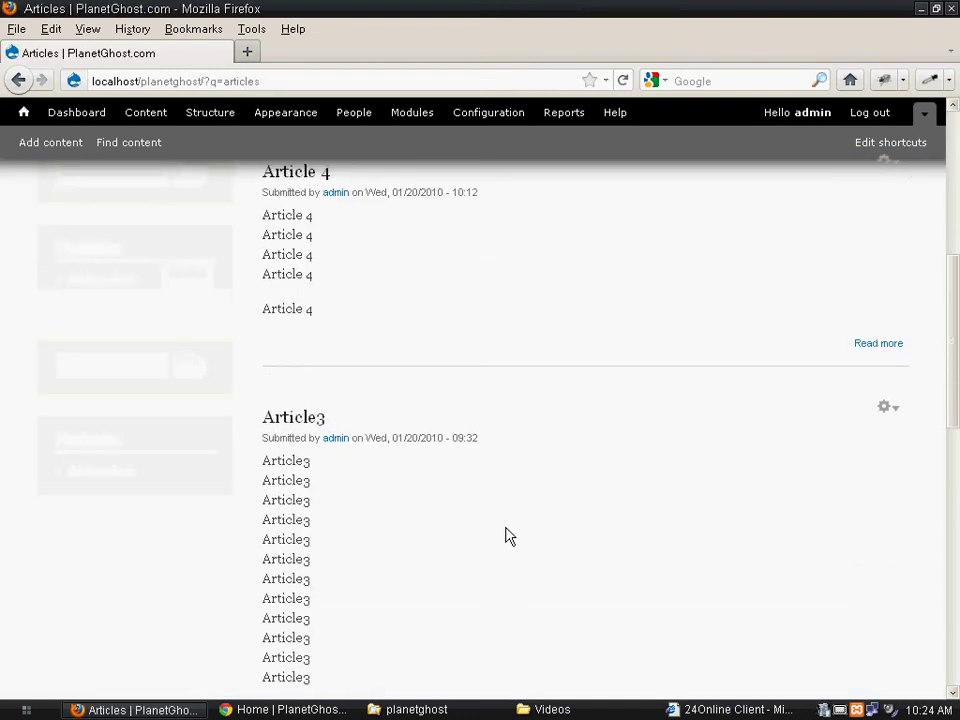
scroll(505, 537, down, 3)
scroll(507, 535, down, 2)
key(Home)
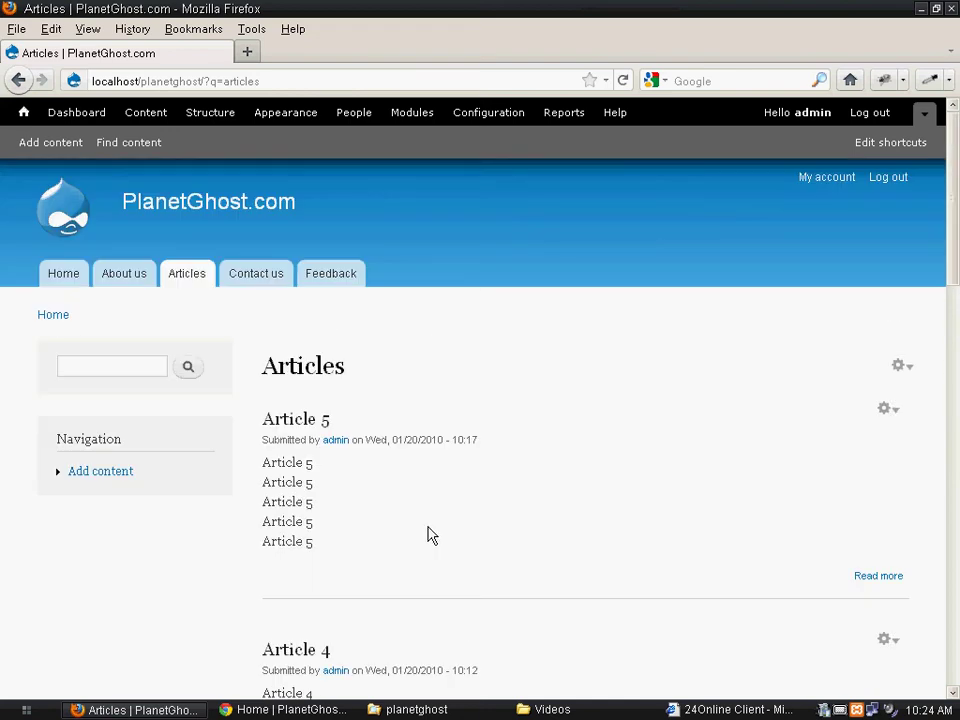
key(End)
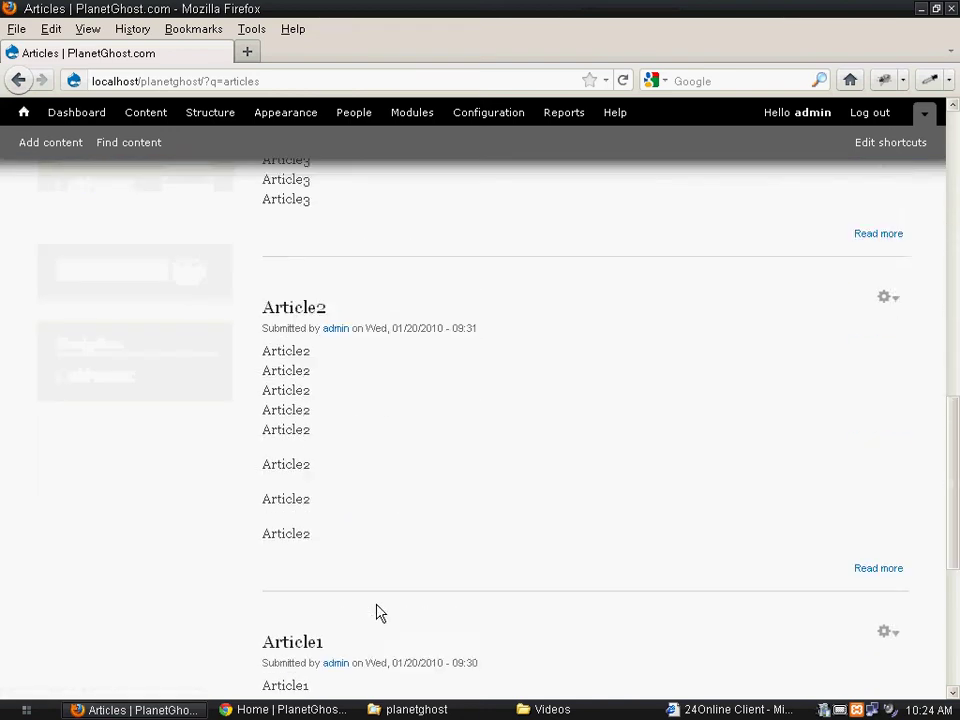
key(Home)
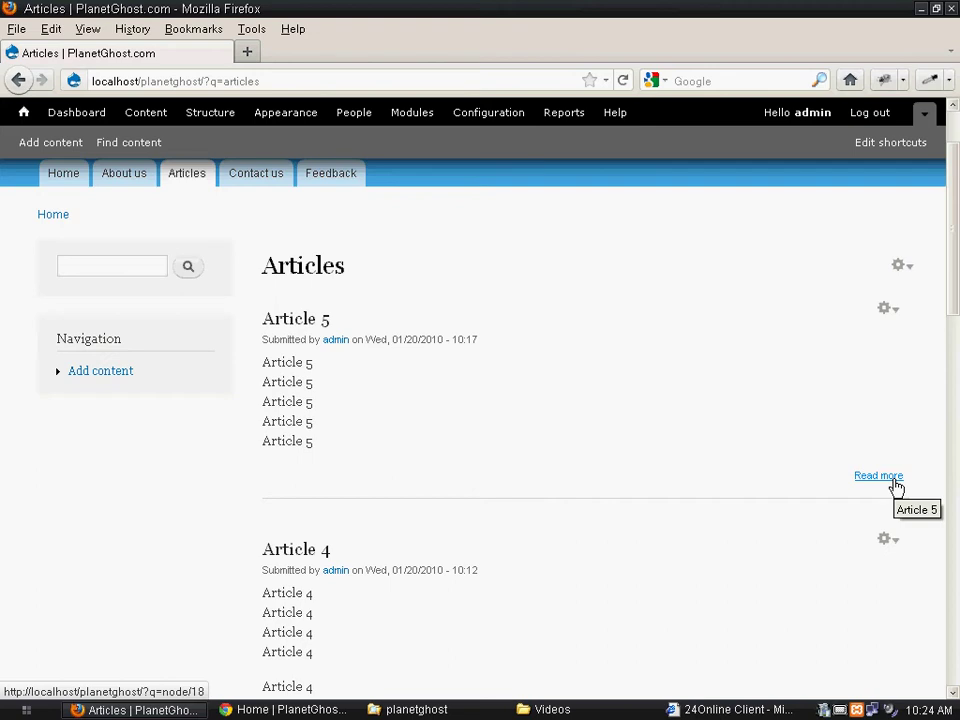
- Open Article 5 via Read more, return to the Articles listing, then begin adding content
click(878, 476)
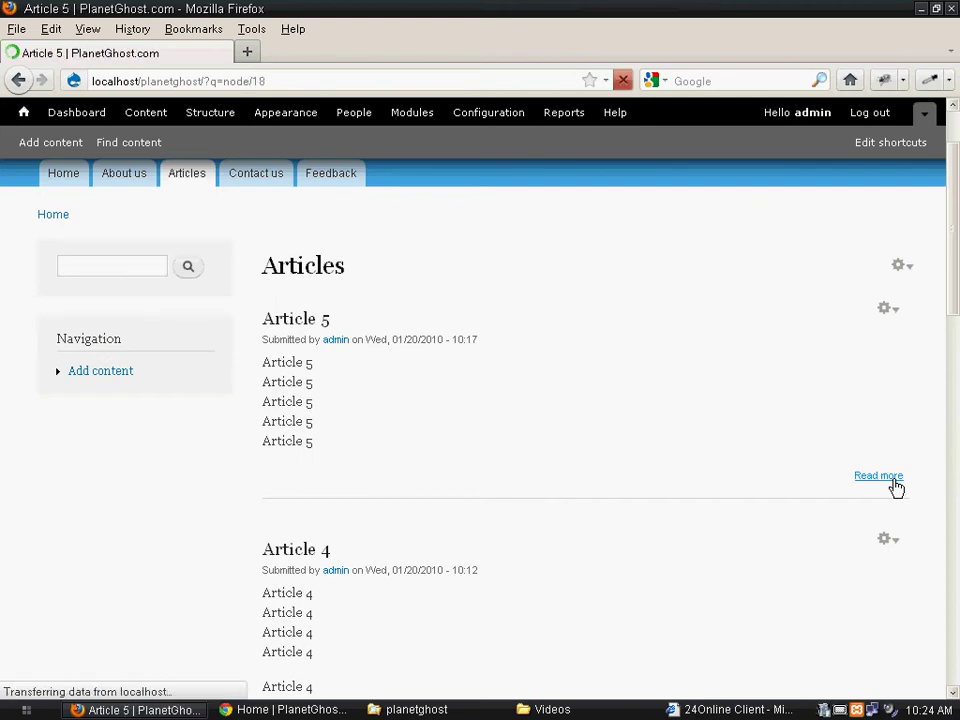
scroll(420, 393, down, 5)
scroll(433, 391, up, 5)
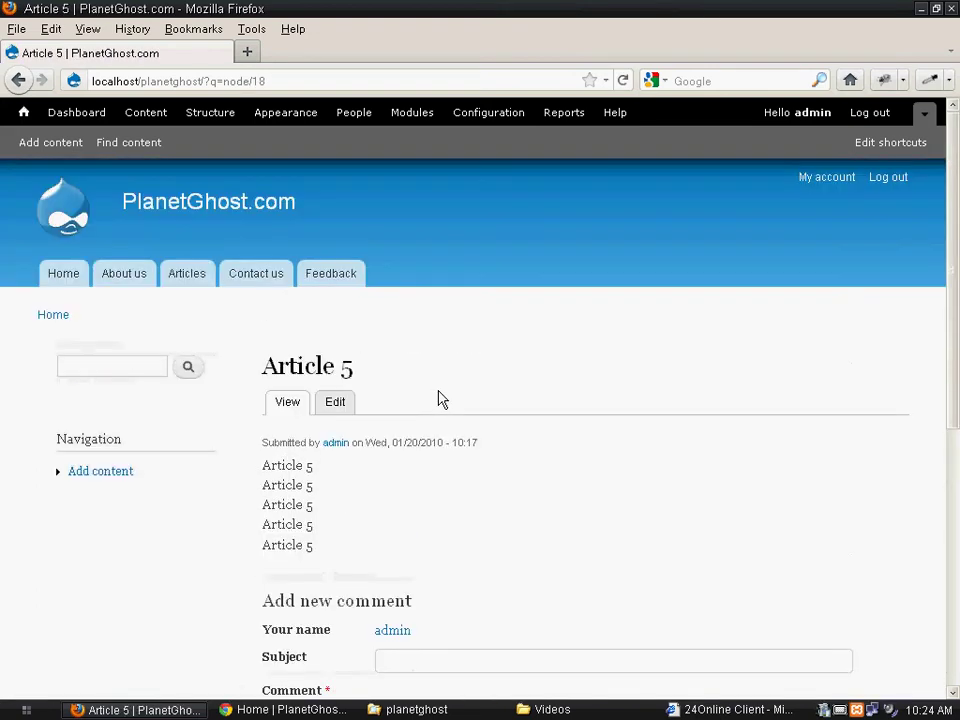
click(191, 277)
scroll(632, 461, down, 5)
scroll(638, 456, up, 2)
scroll(641, 456, up, 3)
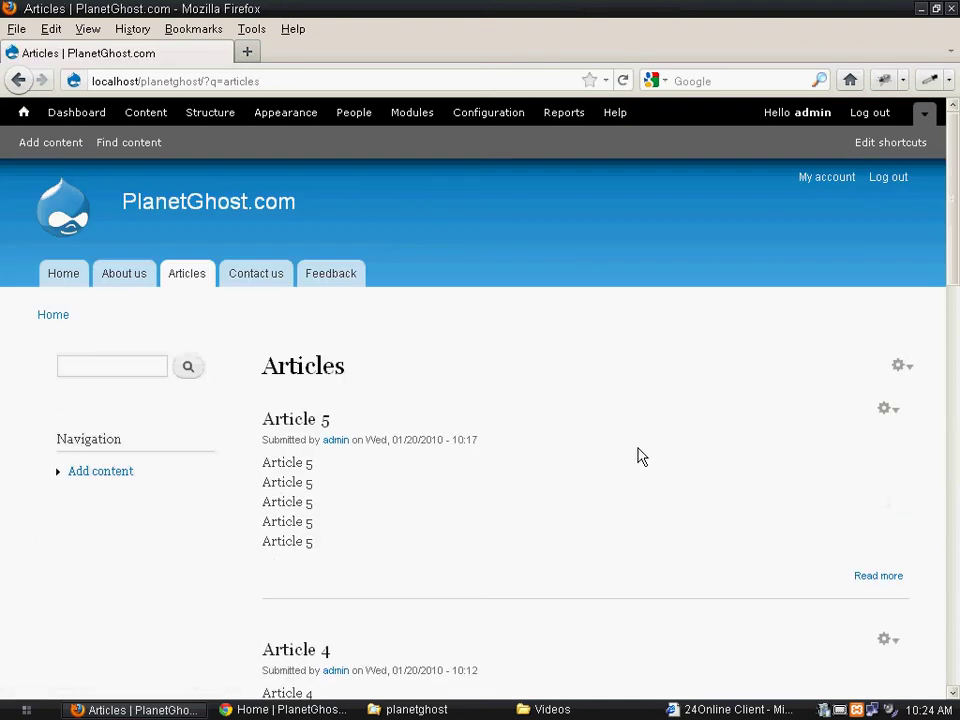
click(44, 150)
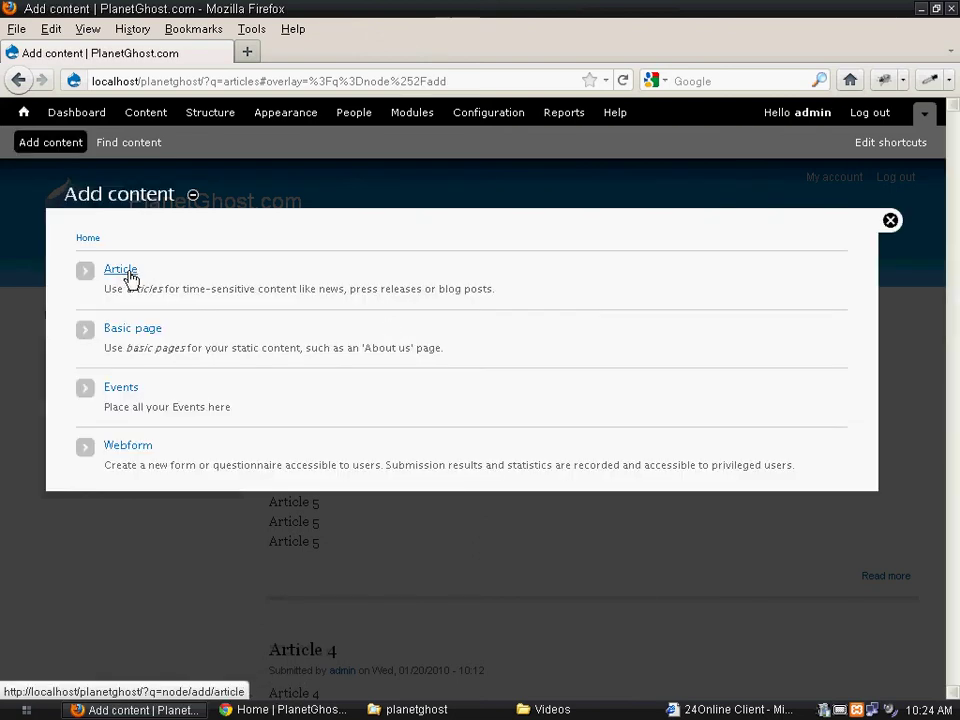
- Start a new Article titled 'Article6' and copy the title text
click(127, 274)
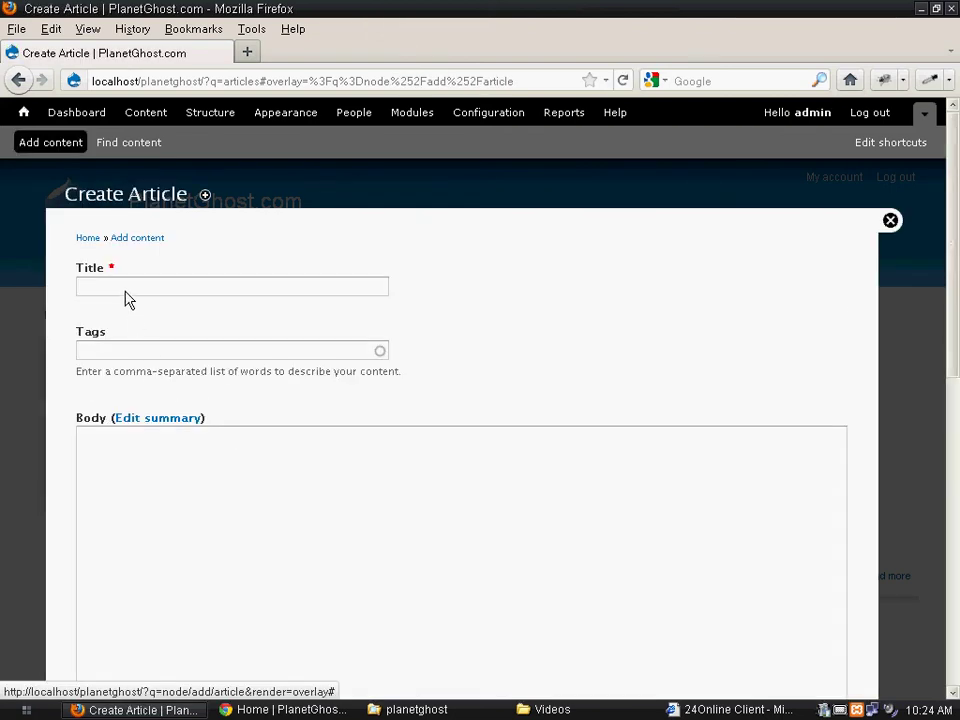
double_click(127, 287)
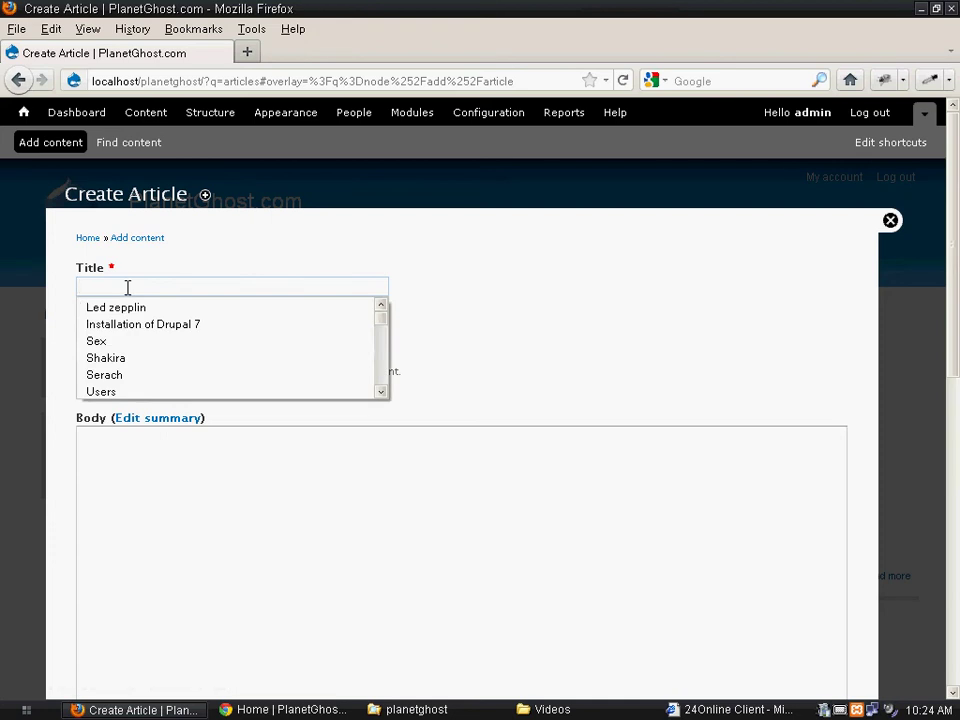
click(127, 287)
text(Ar)
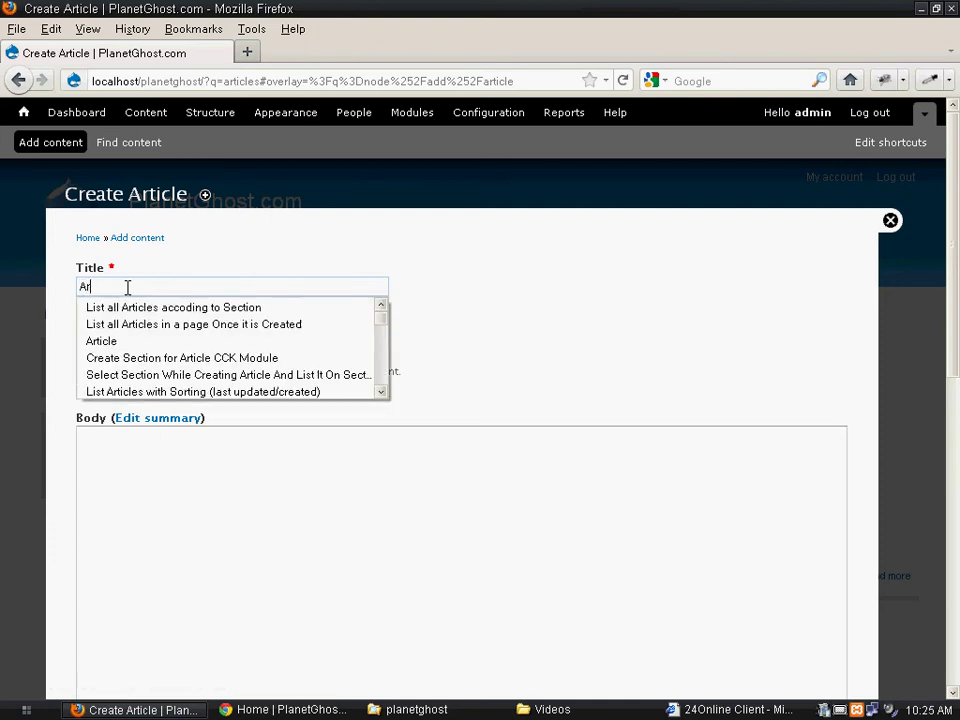
text(ti)
key(Down)
key(Down)
key(Down)
key(BackSpace)
key(Down)
key(Down)
key(Down)
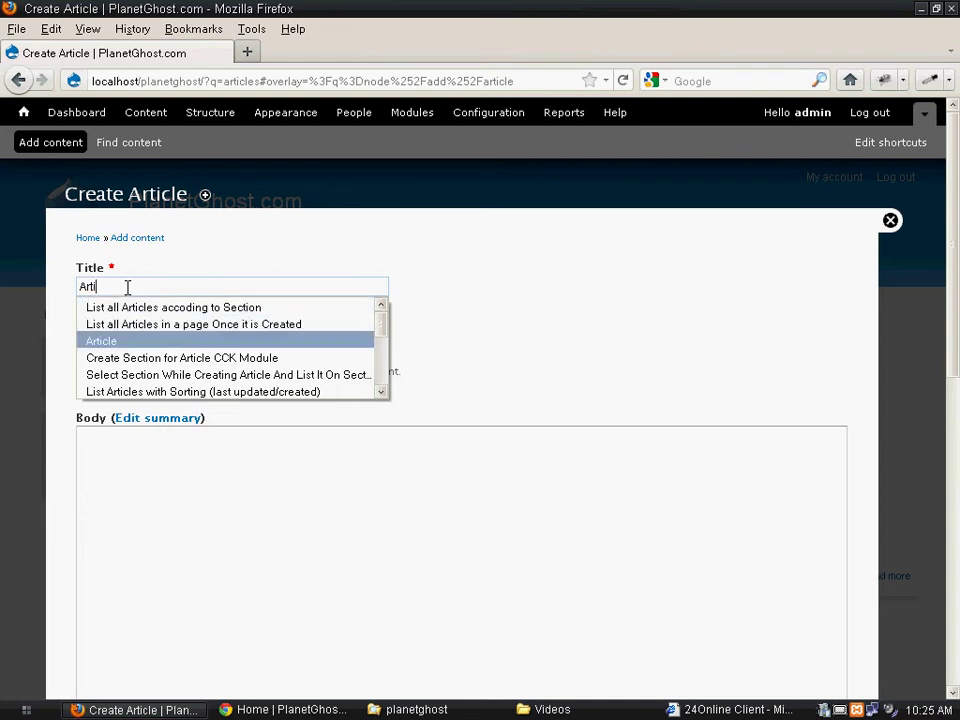
key(Return)
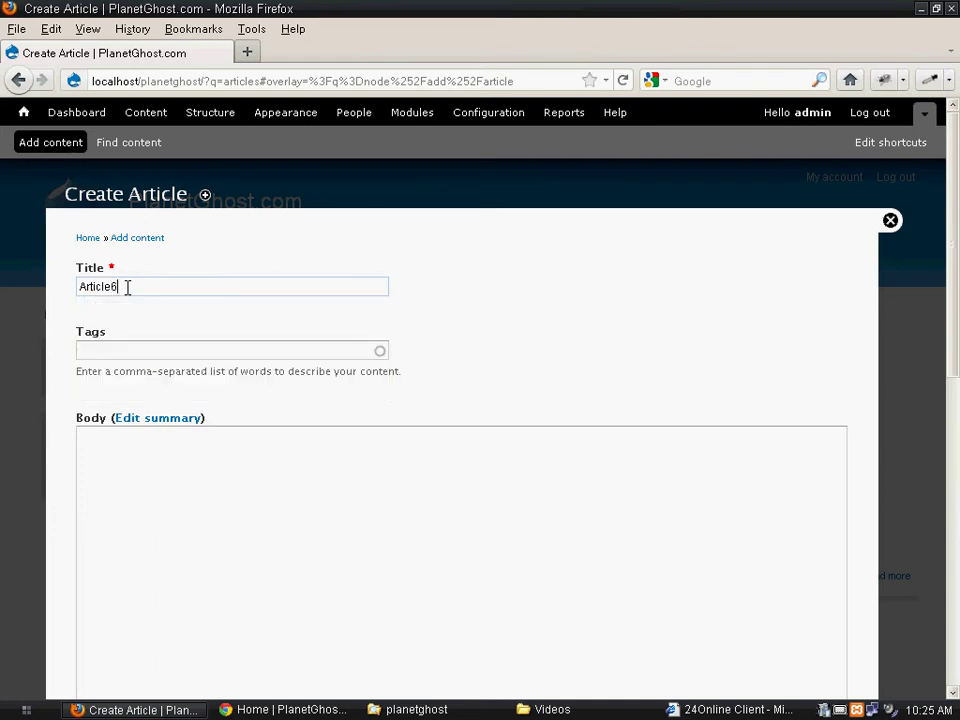
double_click(122, 285)
key(ctrl+c)
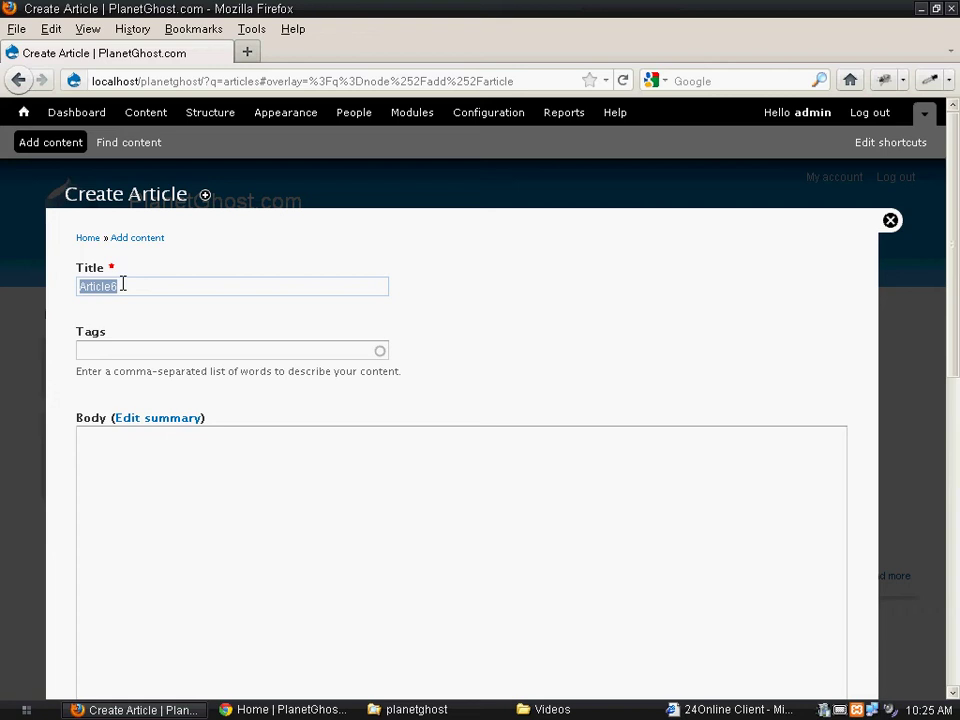
- Paste 'Article6' into the body on five separate lines
click(130, 576)
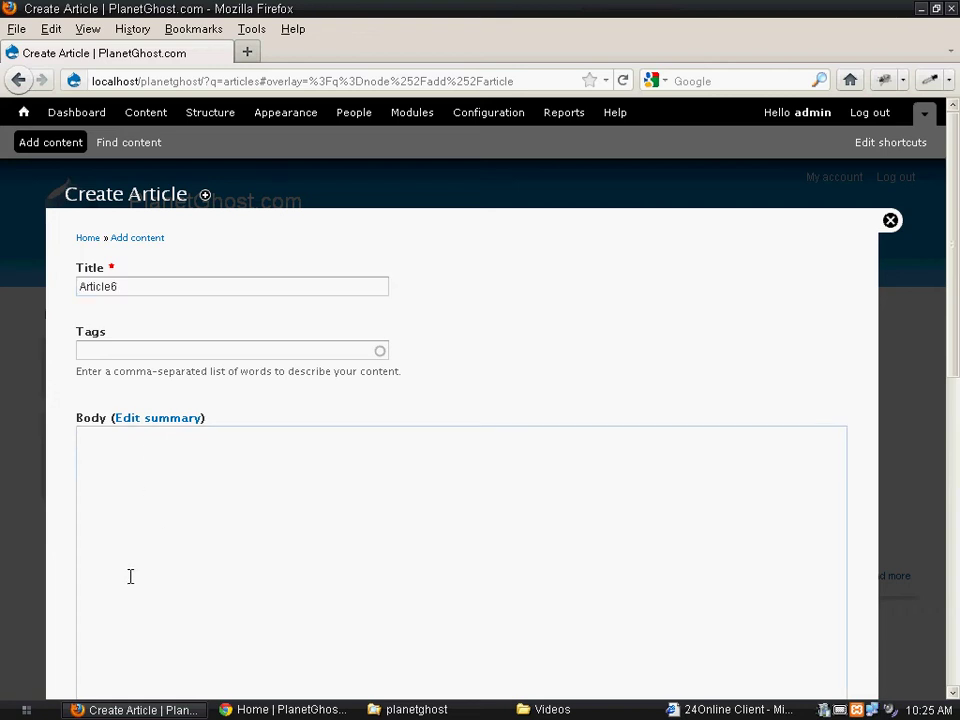
key(ctrl+v)
key(Return)
key(ctrl+v)
key(Return)
key(ctrl+v)
key(Return)
key(ctrl+v)
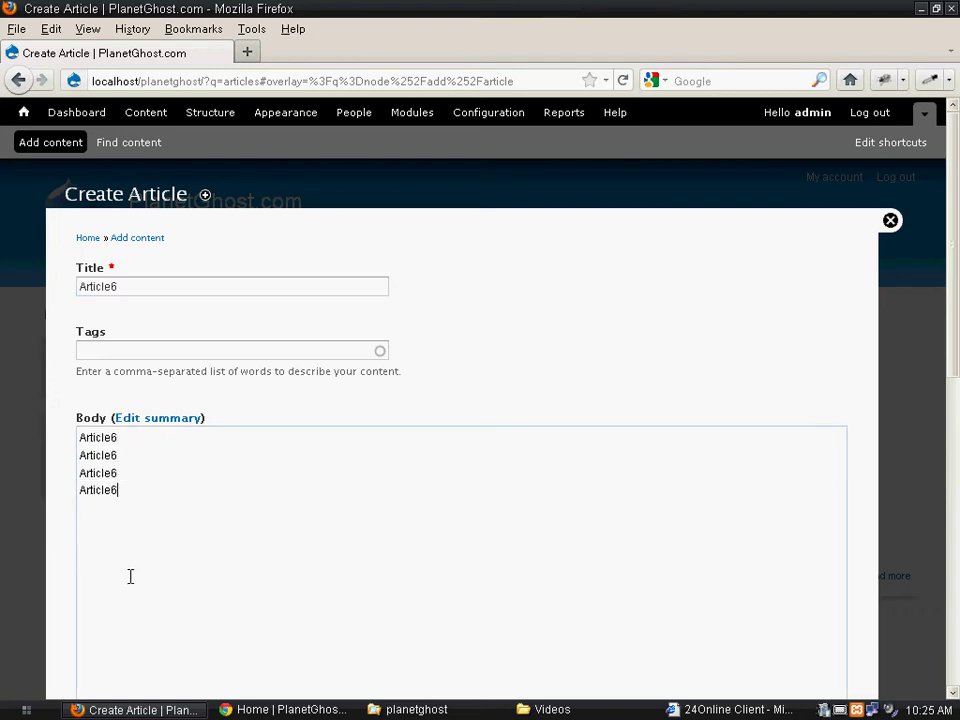
key(Return)
key(ctrl+v)
scroll(180, 480, down, 2)
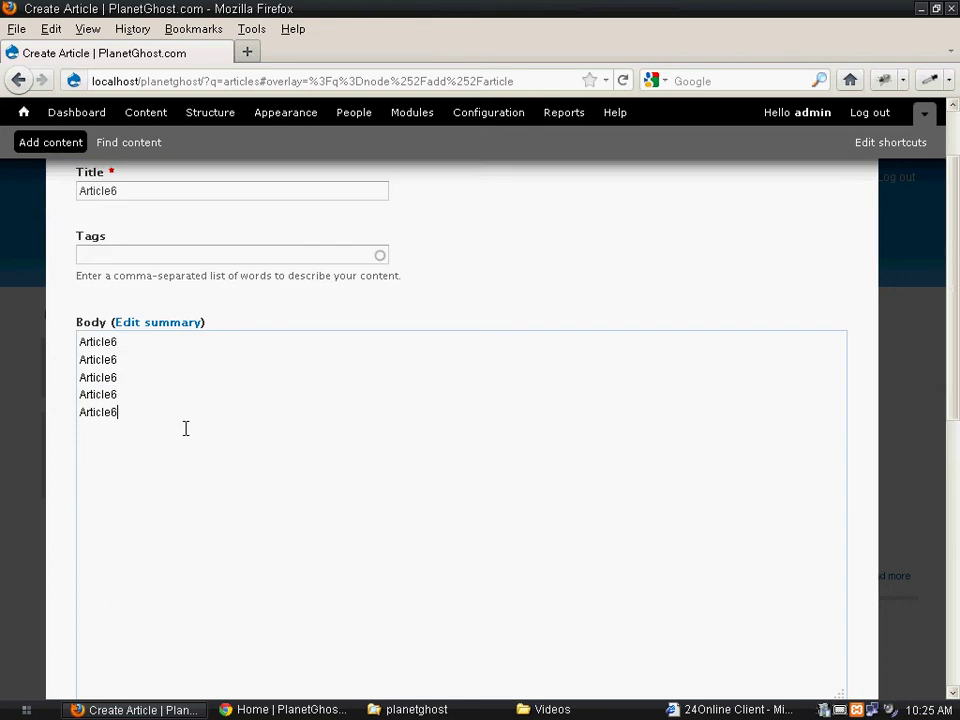
scroll(190, 440, down, 8)
scroll(193, 470, down, 2)
- Publish Article6 and view the Articles listing with Article6 on top
click(122, 641)
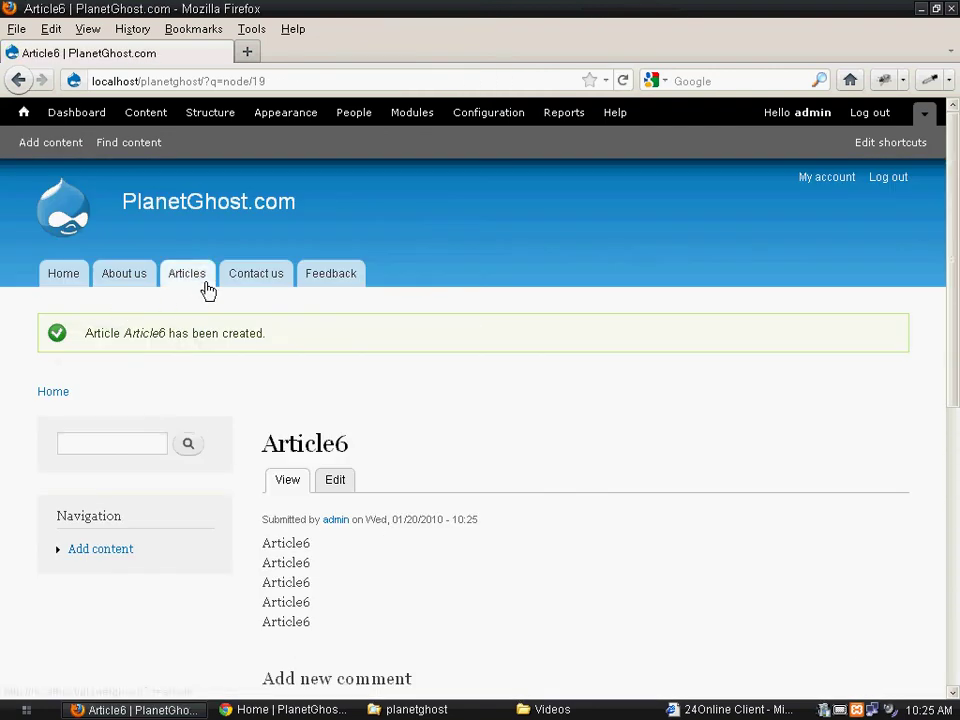
click(205, 284)
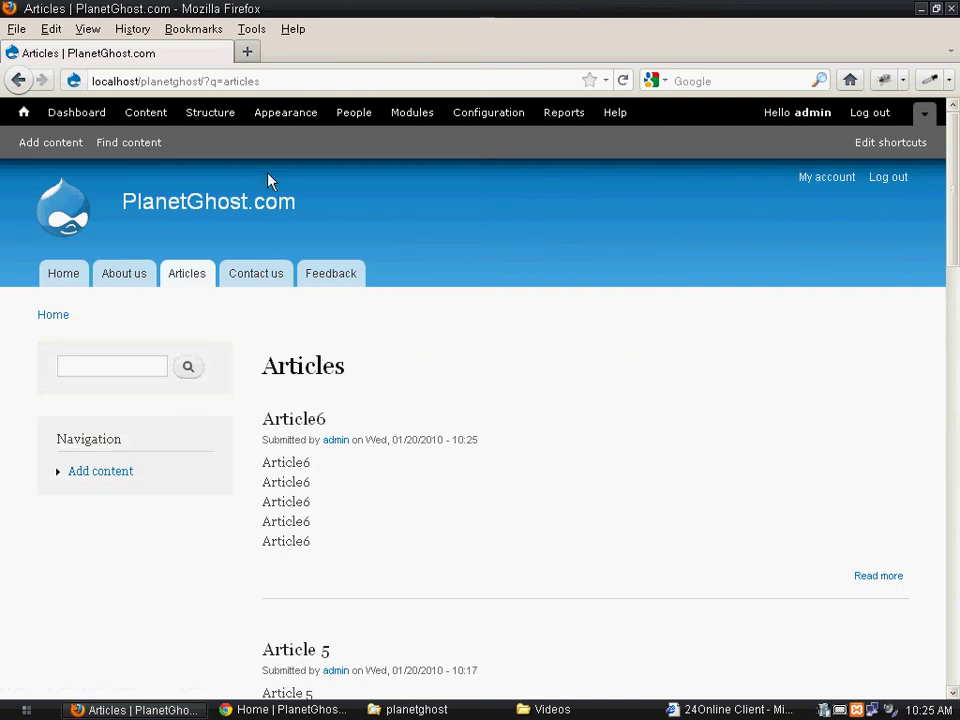
click(254, 81)
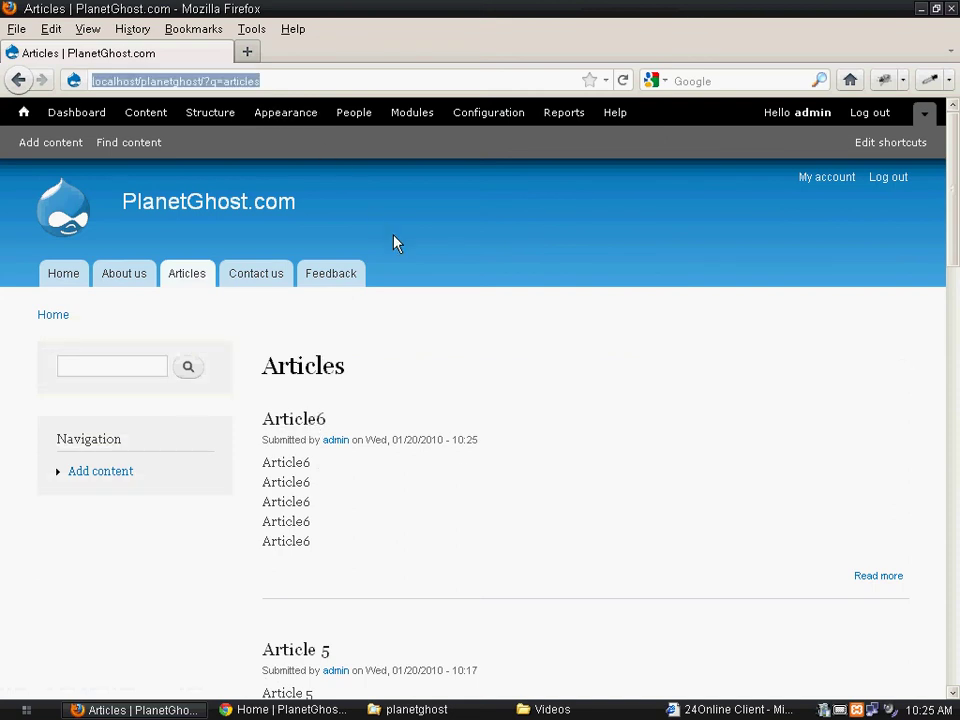
- Switch from Firefox to the other browser window with Alt+Tab
key(alt+Tab)
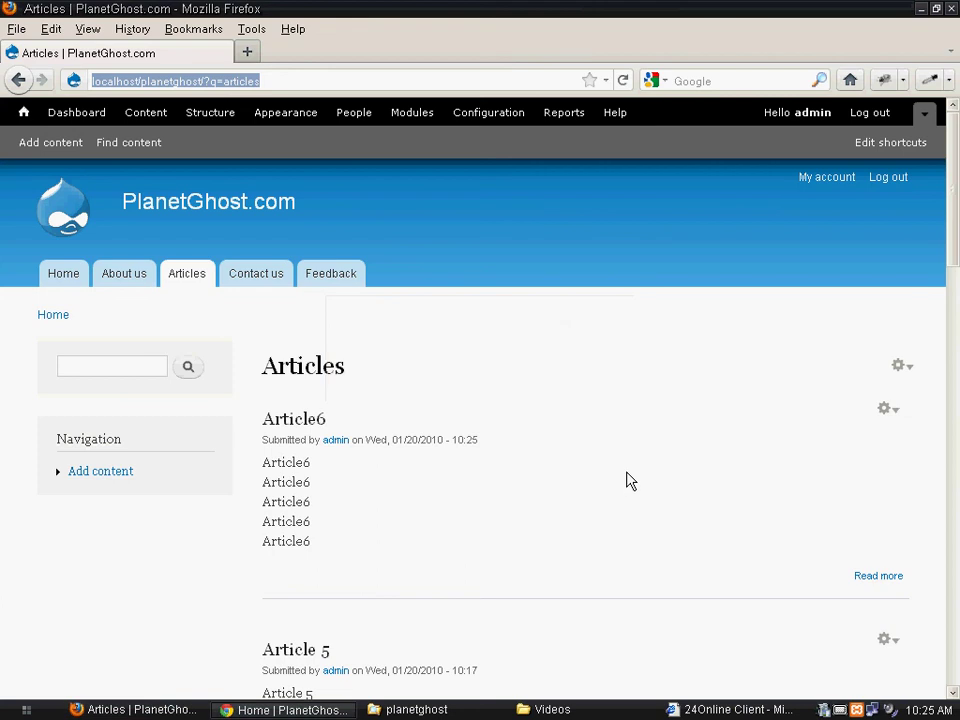
key(alt+Tab)
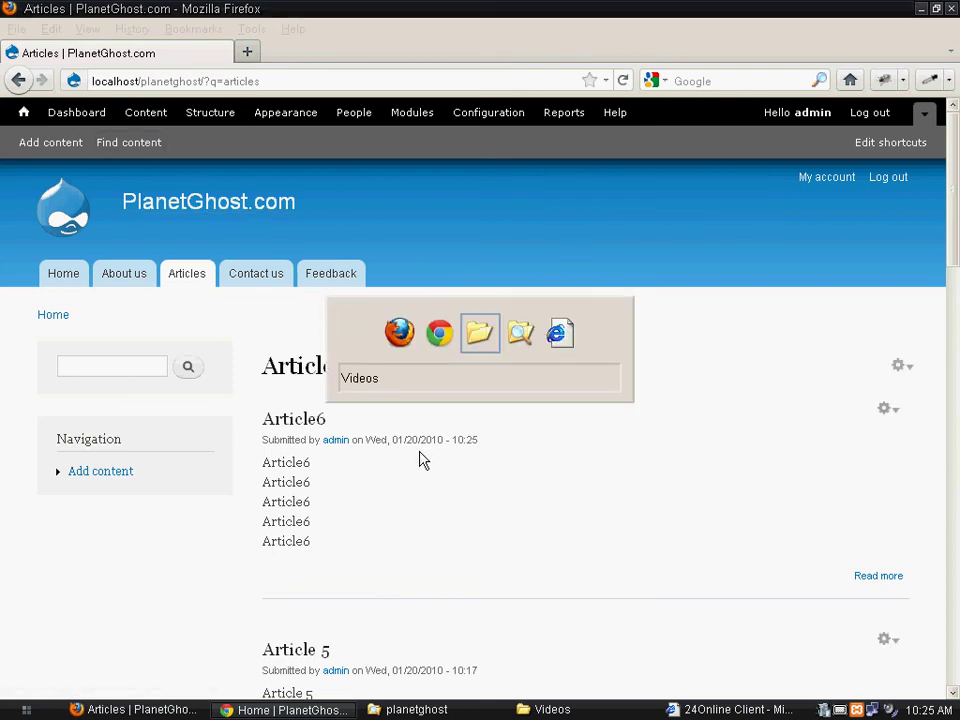
key(Tab)
key(Tab)
key(Tab)
key(Tab)
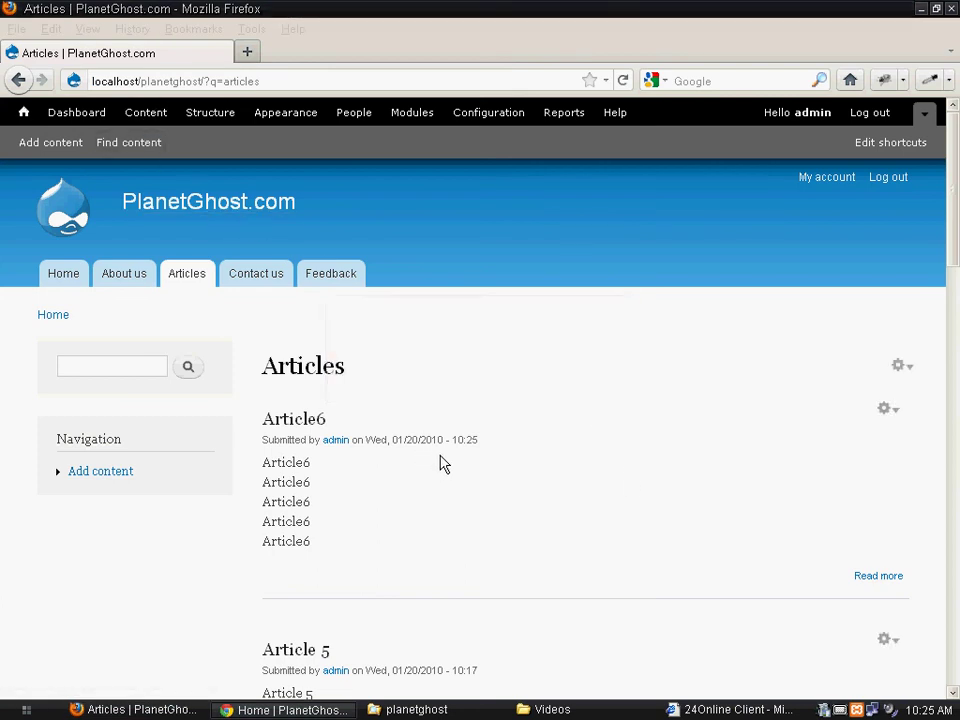
- Minimize Firefox, reload the site in Chrome, and open the Articles listing as a visitor
click(924, 8)
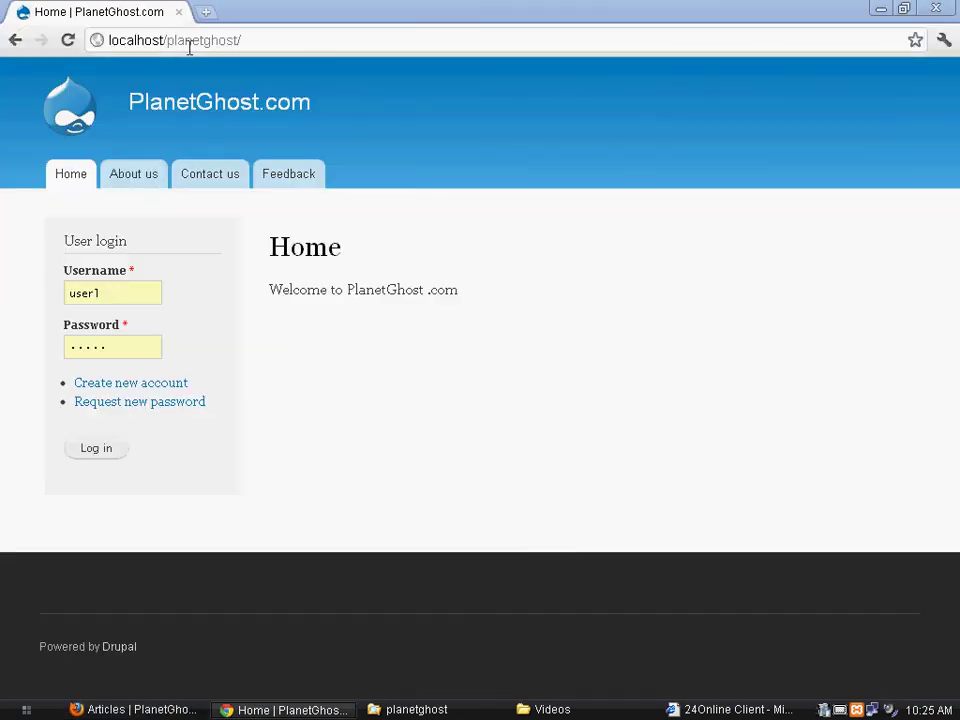
click(86, 117)
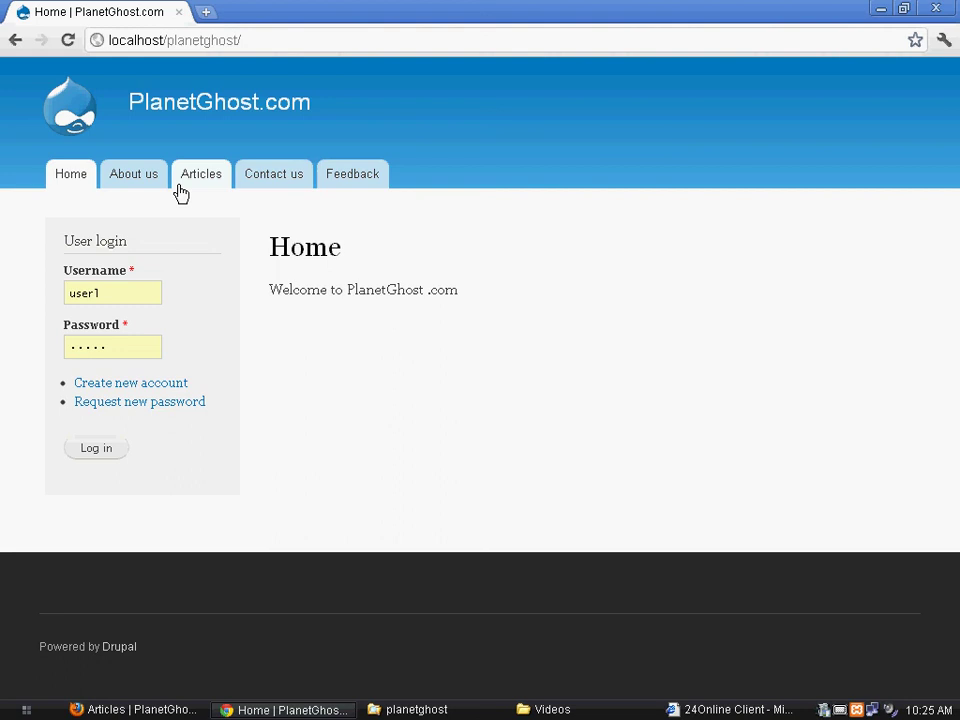
click(188, 187)
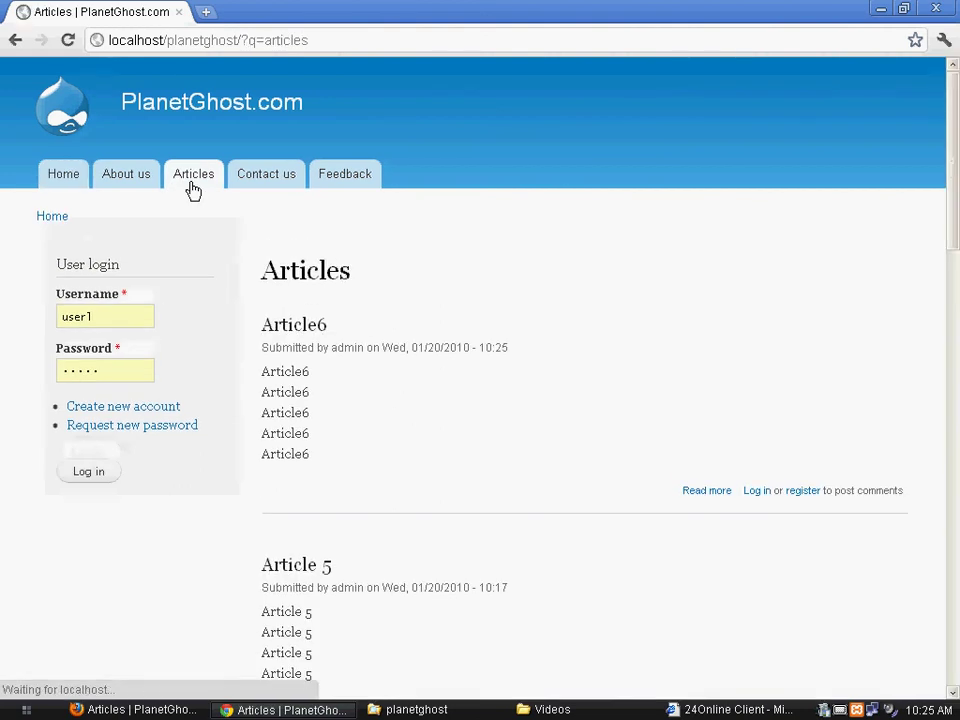
- Scroll the listing to confirm Article6 down to Article1 appear newest first
scroll(405, 446, down, 1)
scroll(410, 444, down, 2)
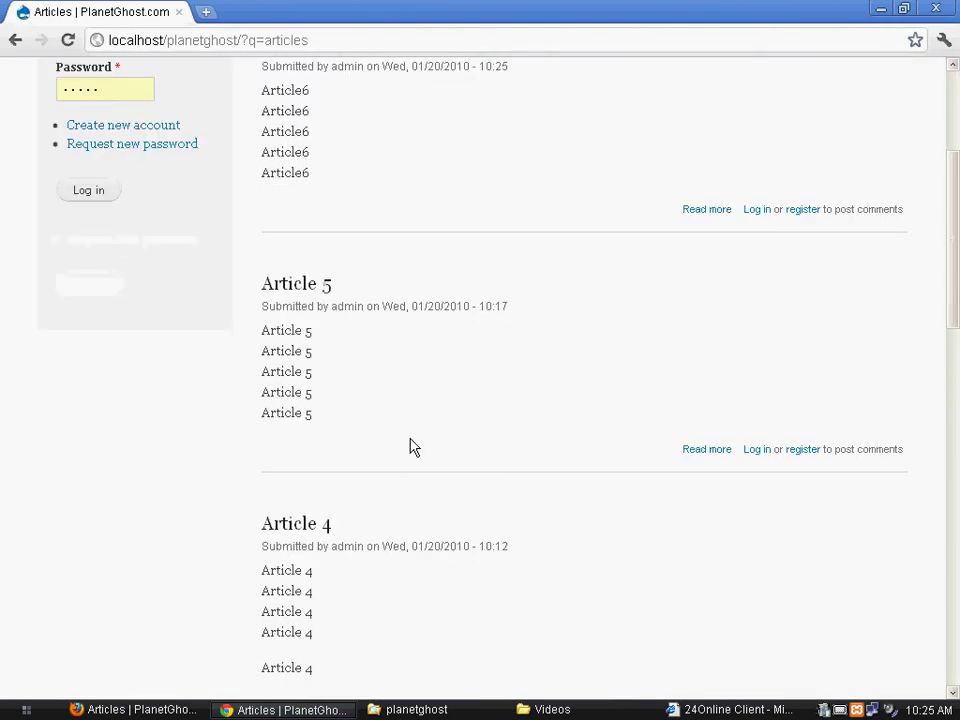
scroll(412, 443, down, 1)
scroll(415, 443, down, 4)
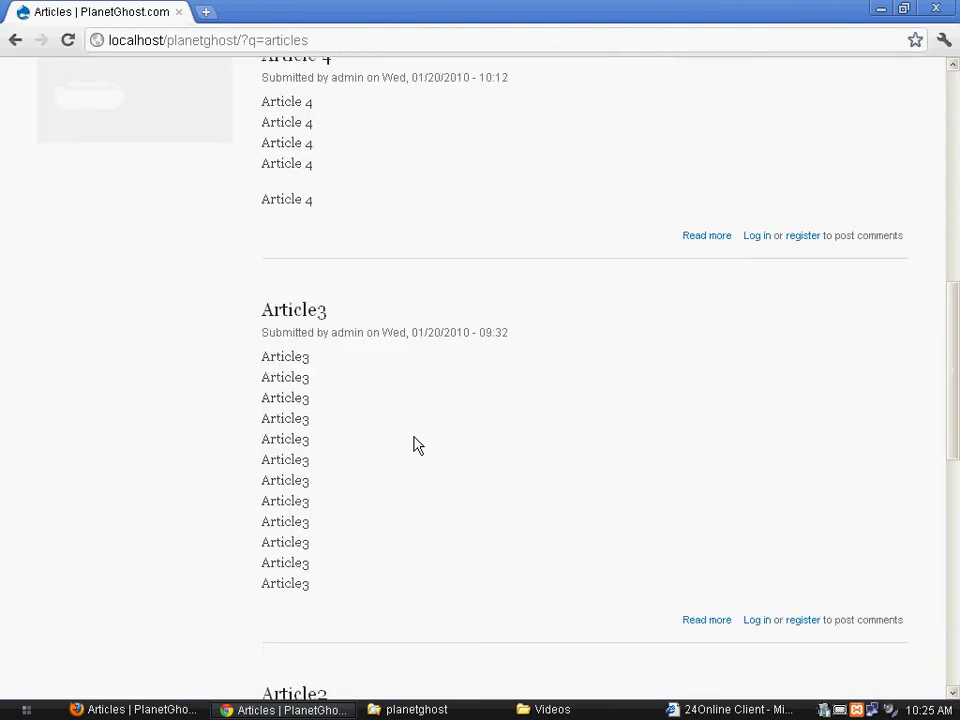
scroll(420, 444, down, 5)
scroll(423, 444, down, 3)
scroll(424, 446, down, 1)
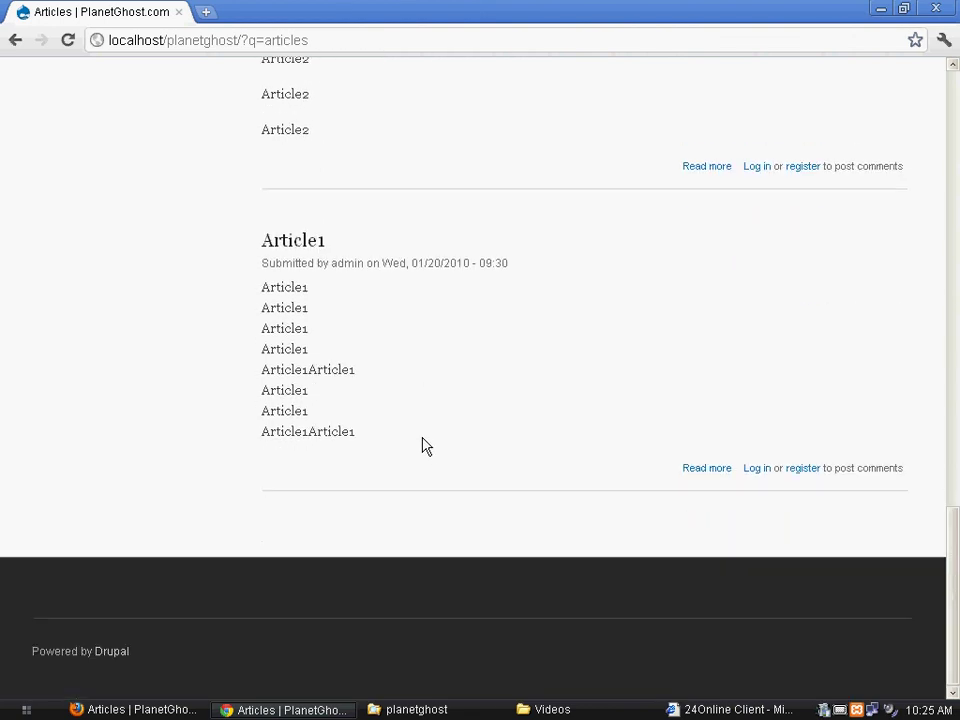
scroll(412, 441, up, 8)
scroll(409, 439, up, 2)
scroll(409, 439, up, 4)
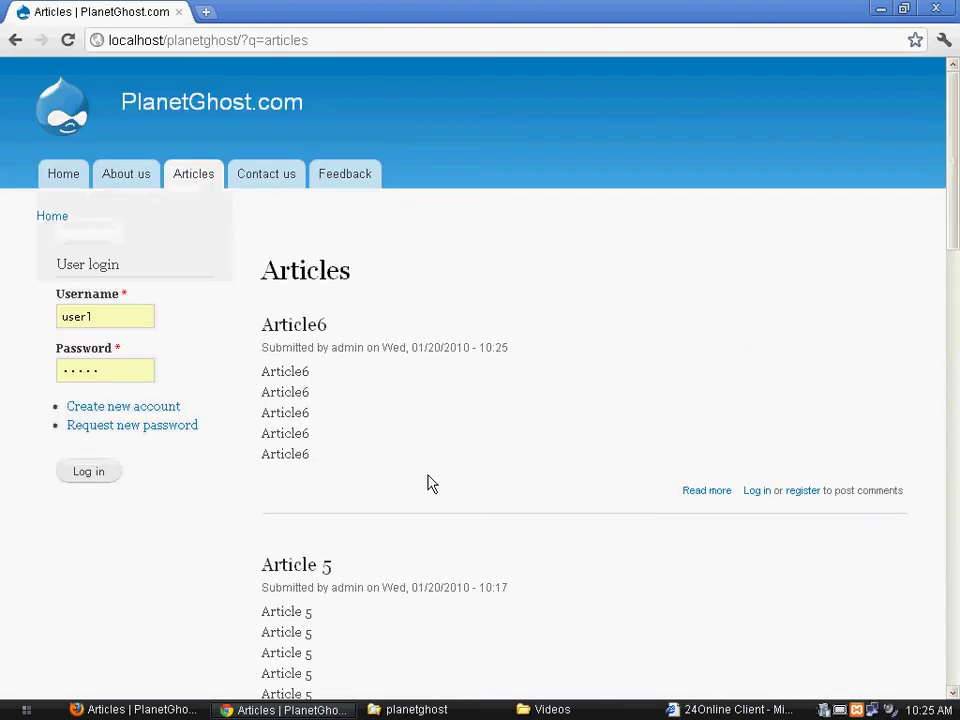
scroll(431, 484, down, 2)
scroll(434, 481, down, 5)
scroll(432, 485, up, 2)
scroll(428, 486, up, 5)
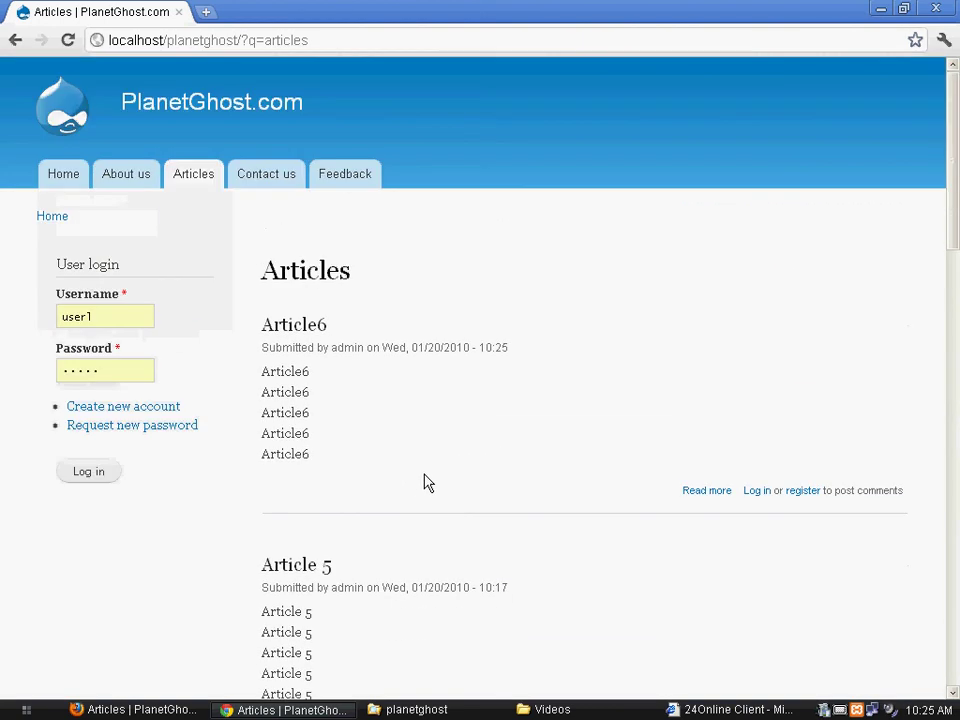
drag(256, 405, 339, 454)
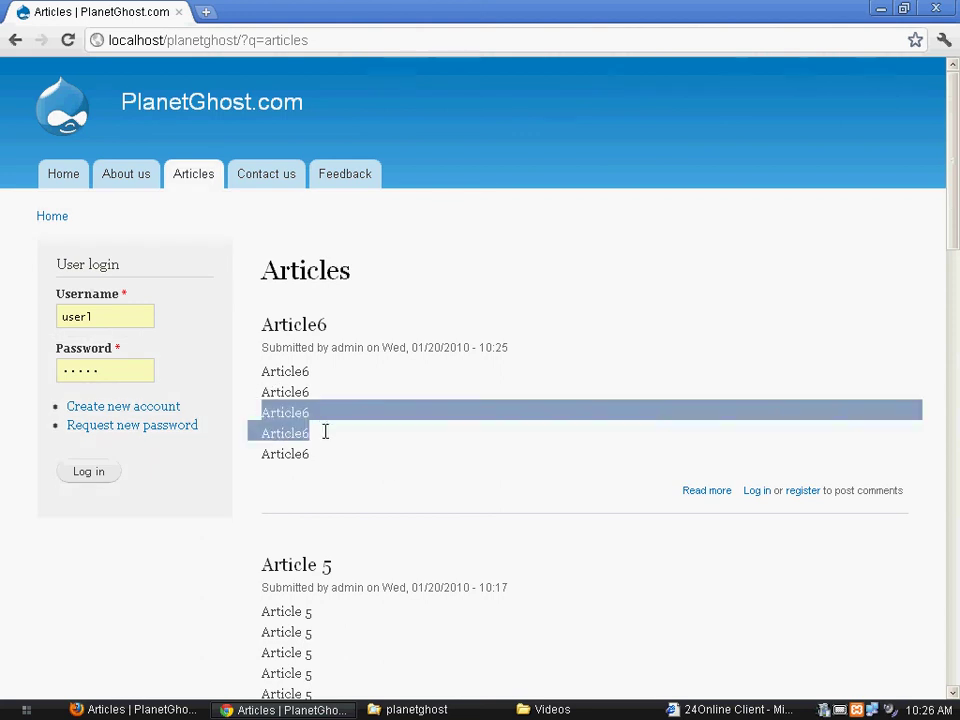
click(339, 454)
scroll(330, 470, down, 2)
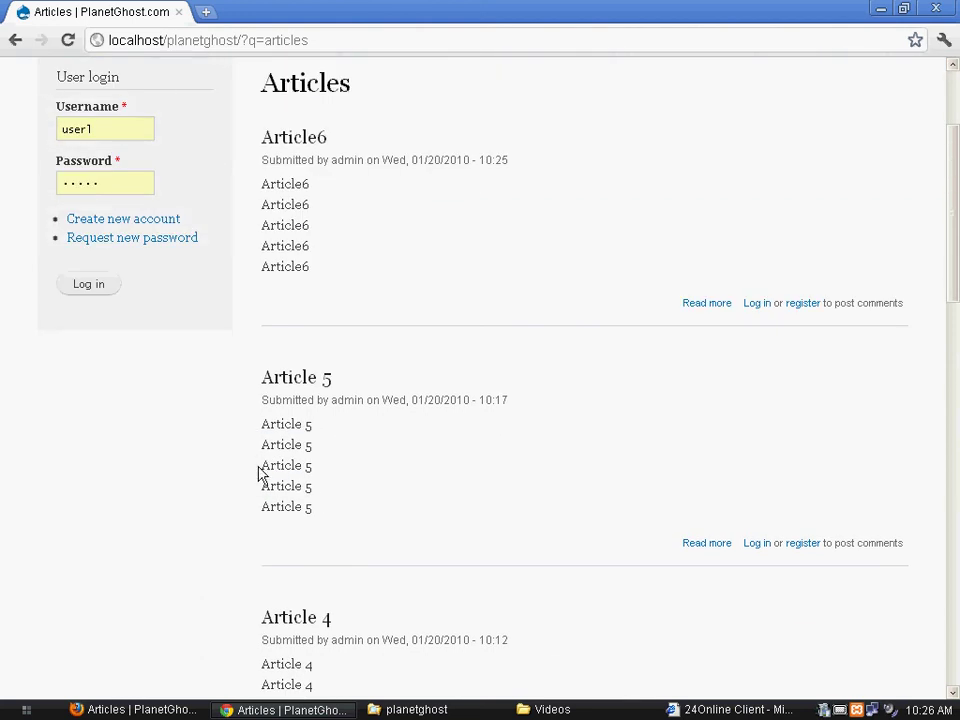
drag(258, 472, 366, 506)
scroll(372, 516, down, 2)
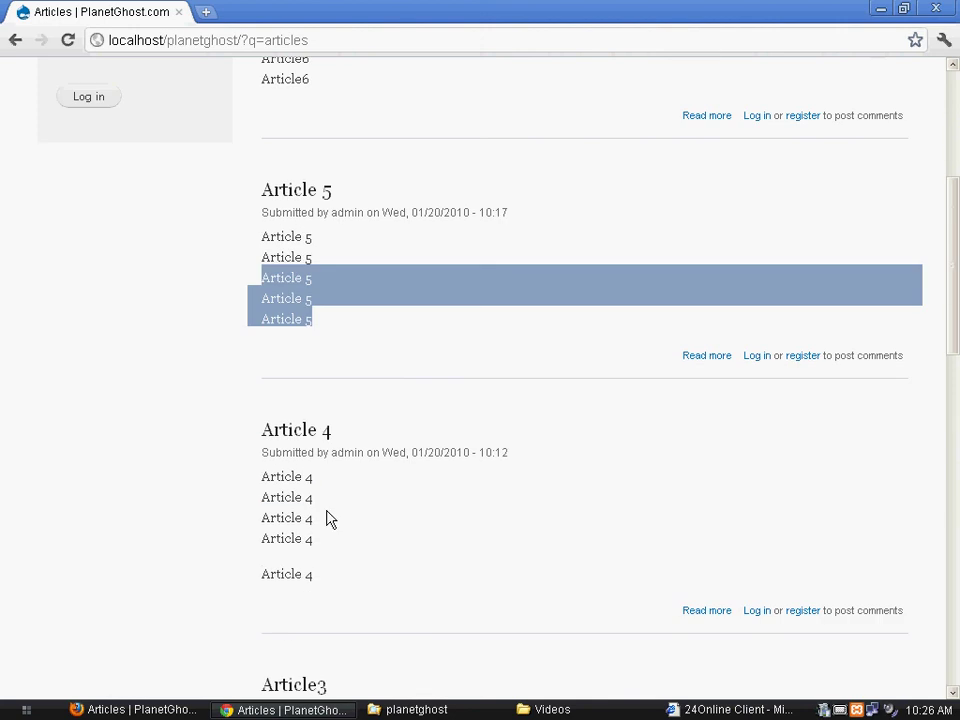
drag(262, 514, 364, 553)
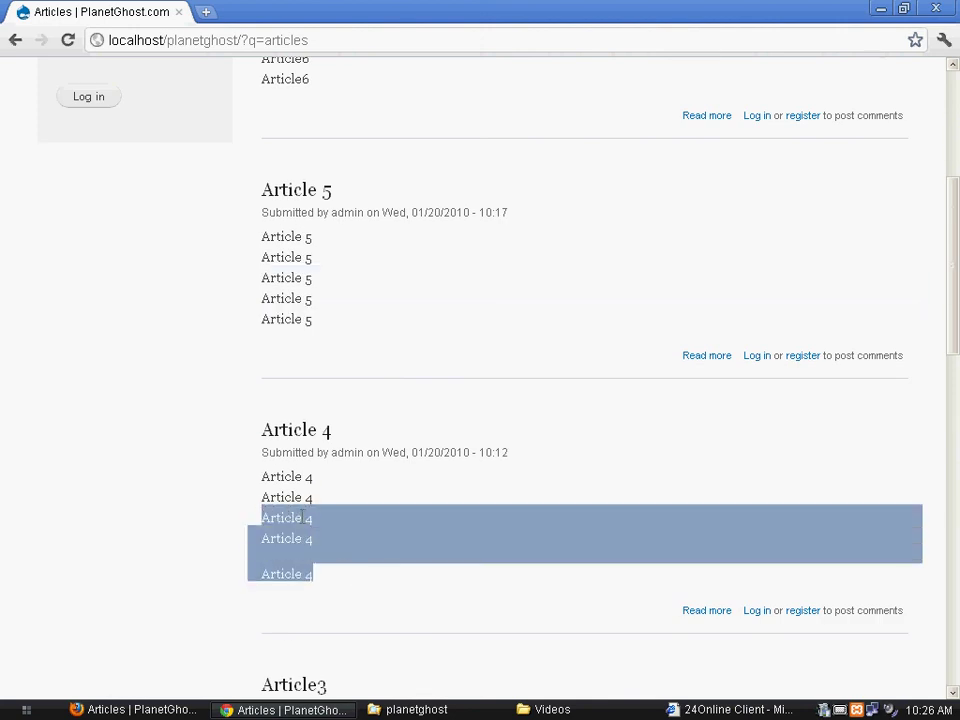
drag(269, 479, 298, 491)
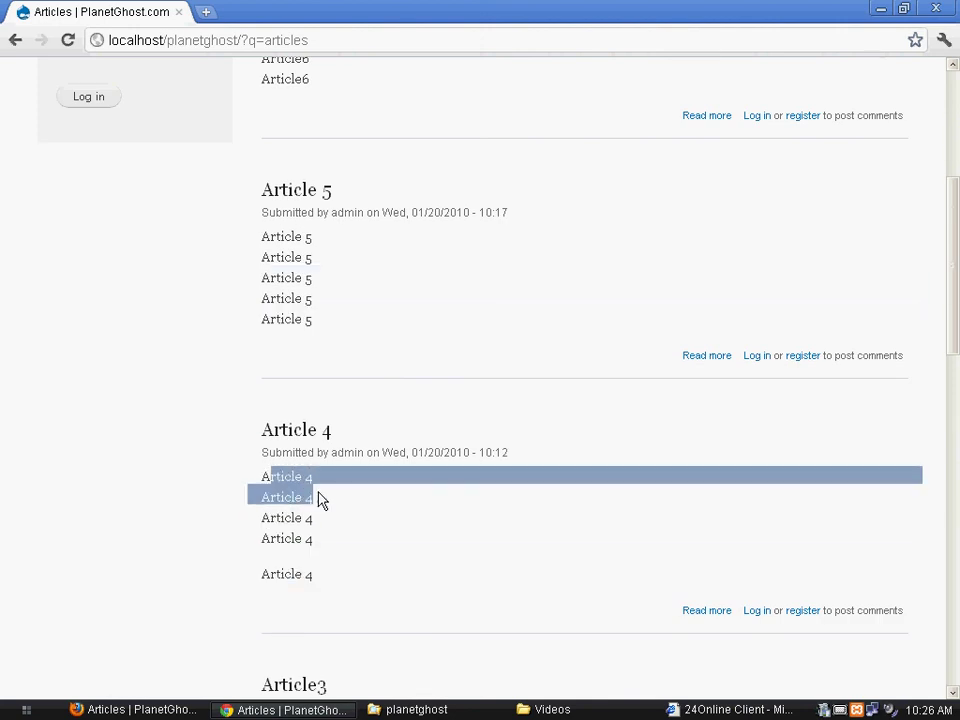
scroll(330, 520, up, 2)
scroll(336, 519, up, 1)
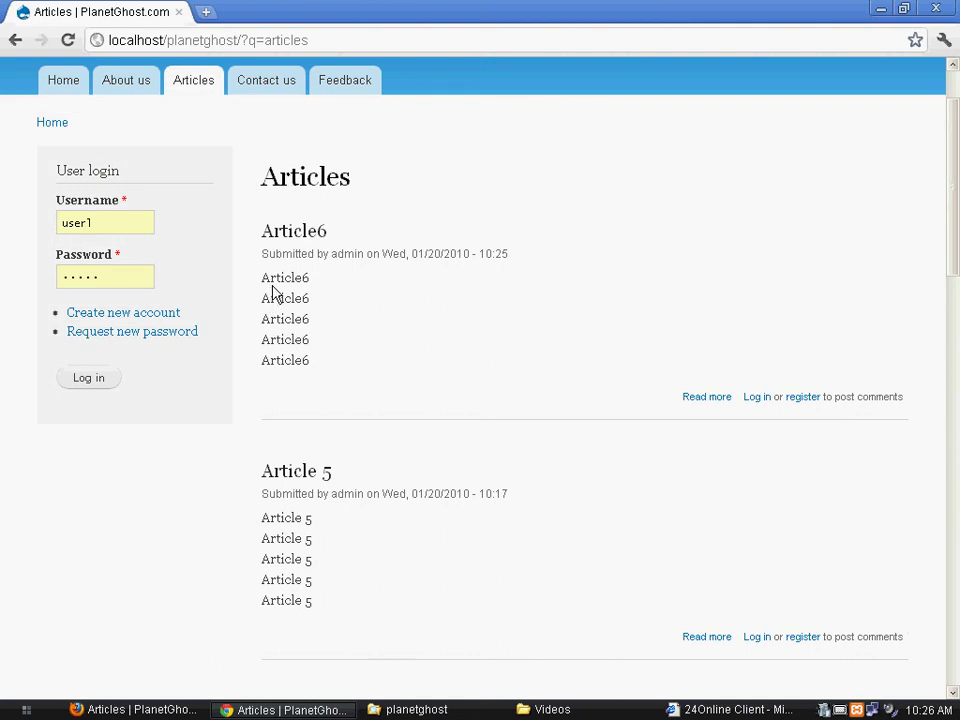
drag(272, 275, 321, 316)
scroll(330, 450, down, 3)
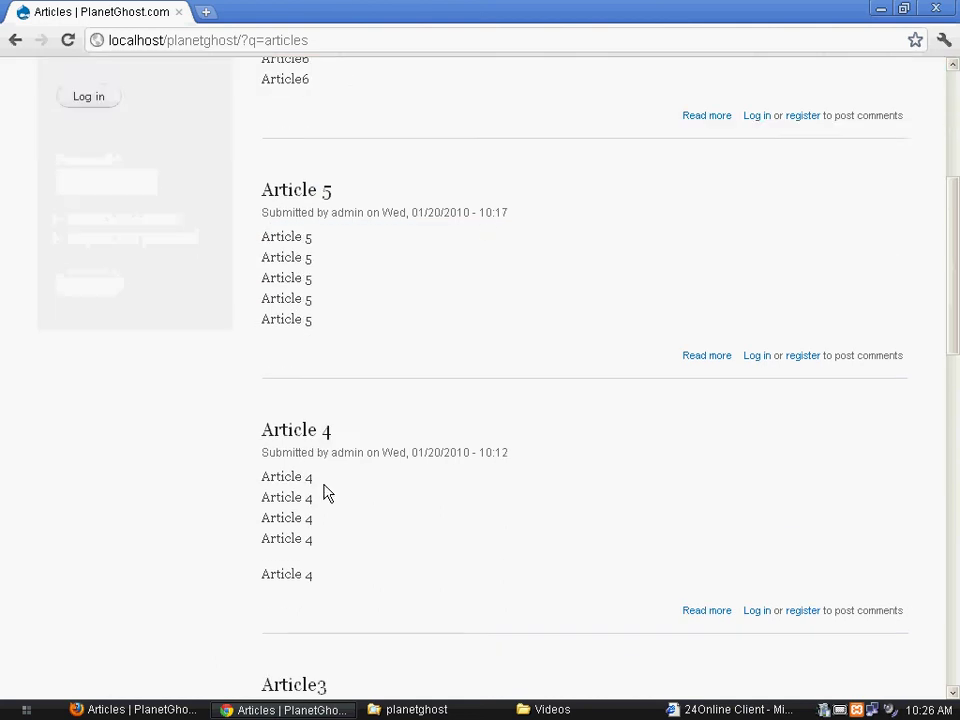
scroll(330, 488, down, 4)
scroll(338, 484, down, 3)
scroll(345, 485, up, 4)
scroll(343, 485, up, 6)
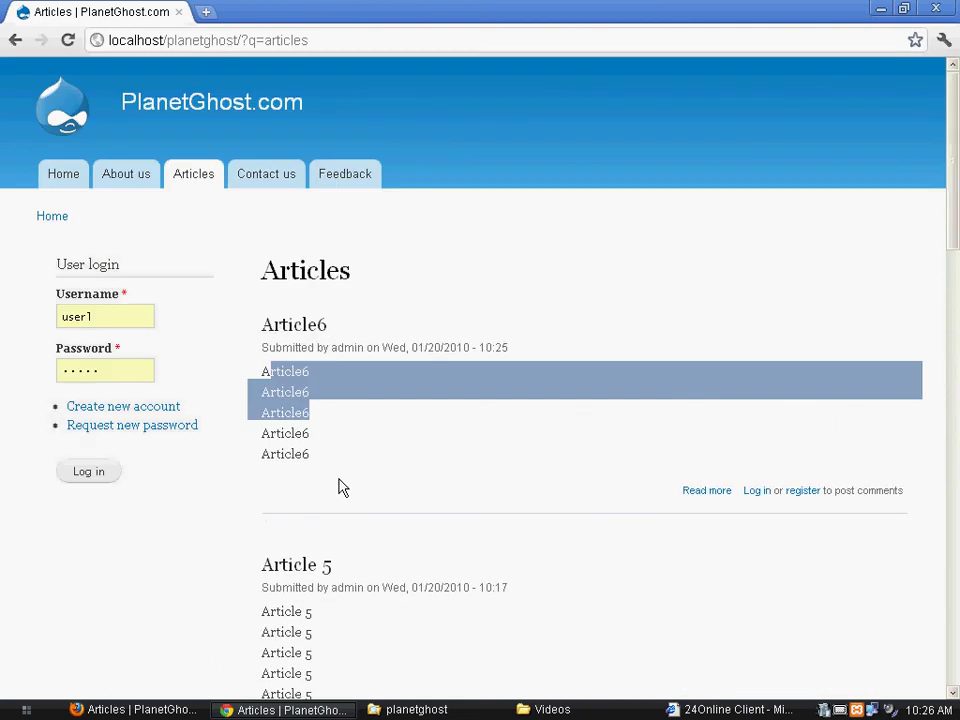